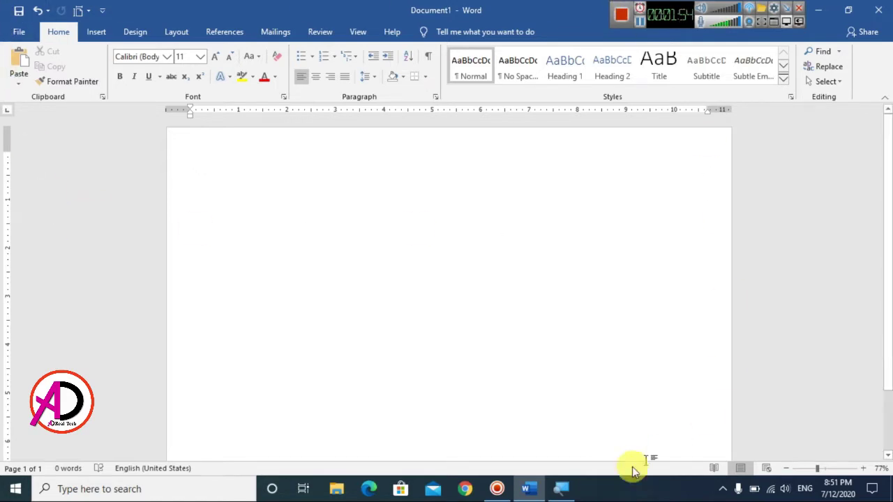
Step: Set the blank page to Narrow margins, Landscape orientation and A4 paper size
{"action": "left_click", "coordinate": [176, 34]}
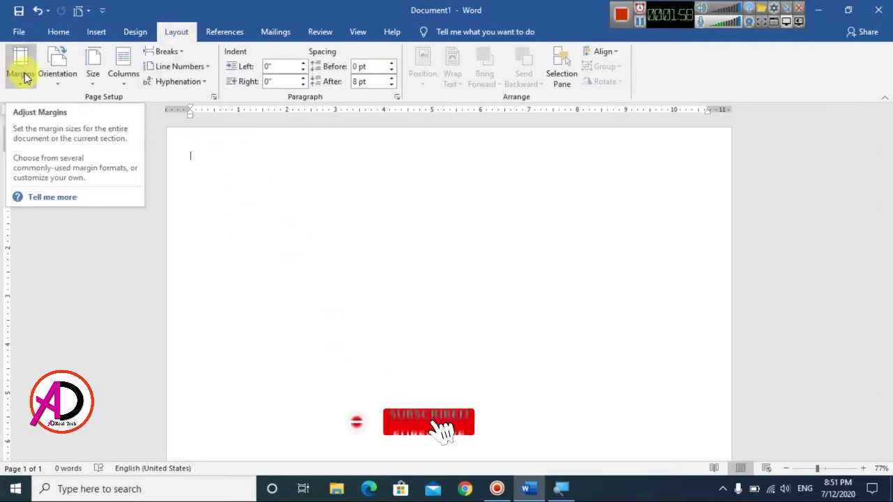
{"action": "scroll", "coordinate": [17, 80], "scroll_direction": "up", "scroll_amount": 2}
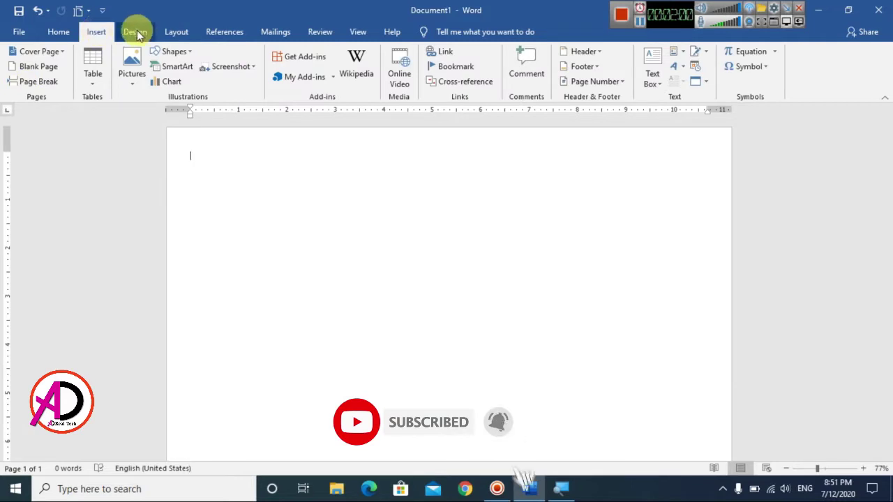
{"action": "left_click", "coordinate": [192, 38]}
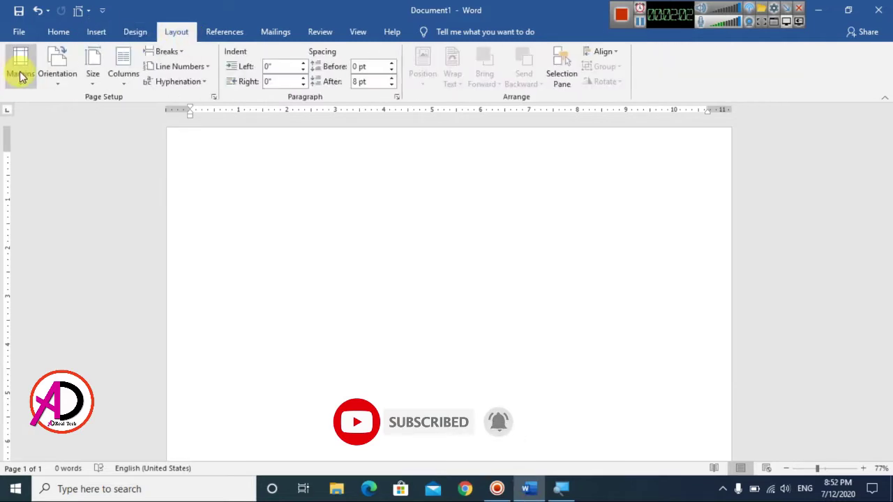
{"action": "left_click", "coordinate": [21, 75]}
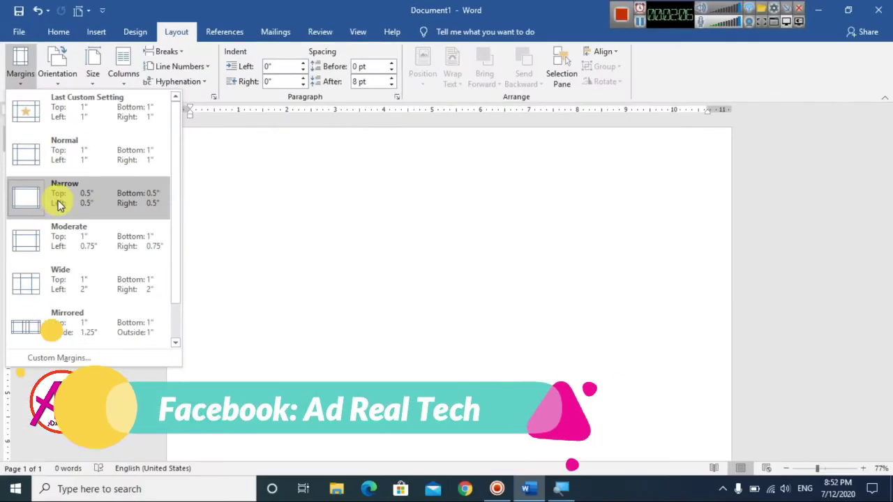
{"action": "left_click", "coordinate": [59, 203]}
{"action": "left_click", "coordinate": [64, 81]}
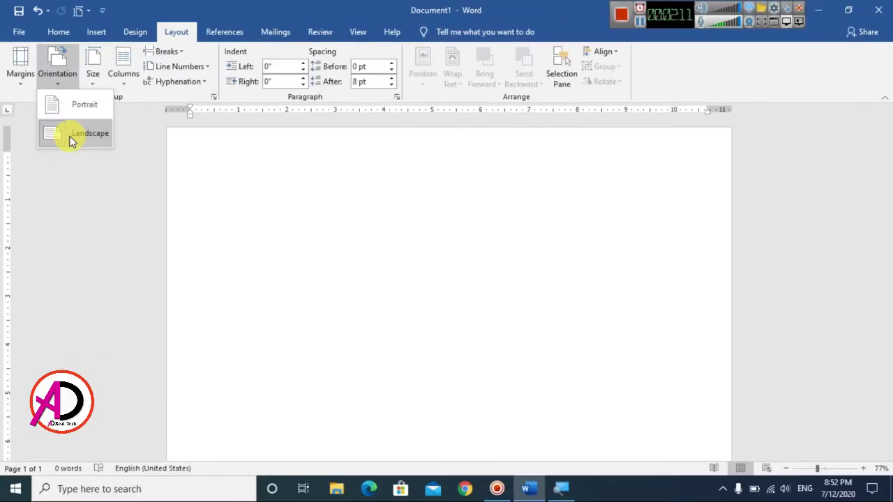
{"action": "left_click", "coordinate": [70, 139]}
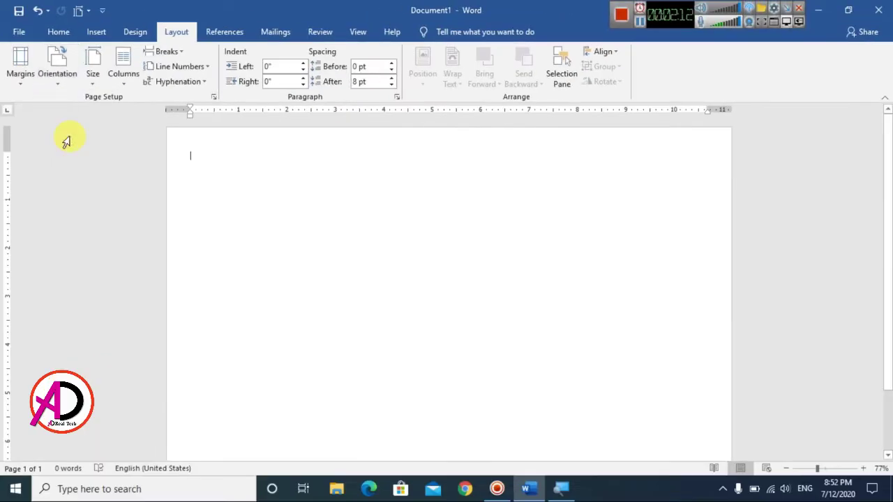
{"action": "left_click", "coordinate": [96, 75]}
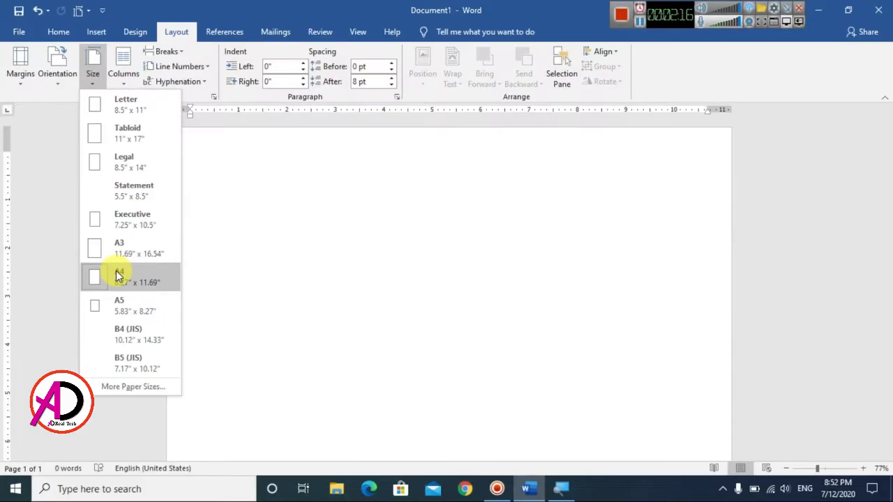
{"action": "left_click", "coordinate": [125, 279]}
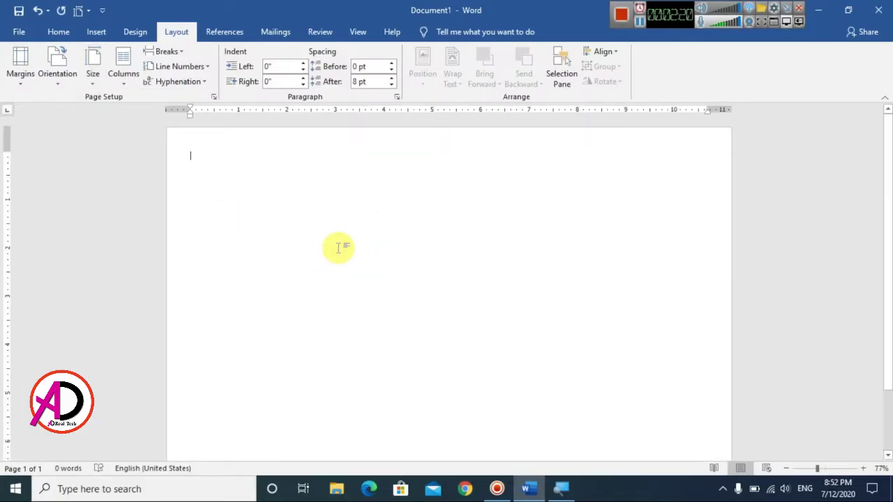
Step: Draw a small rectangle as a square near the top centre of the page
{"action": "left_click", "coordinate": [96, 32]}
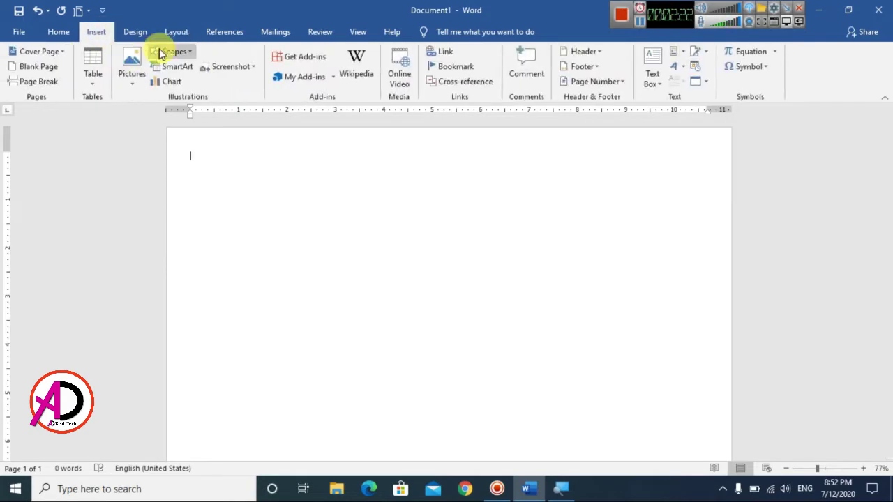
{"action": "left_click", "coordinate": [167, 52]}
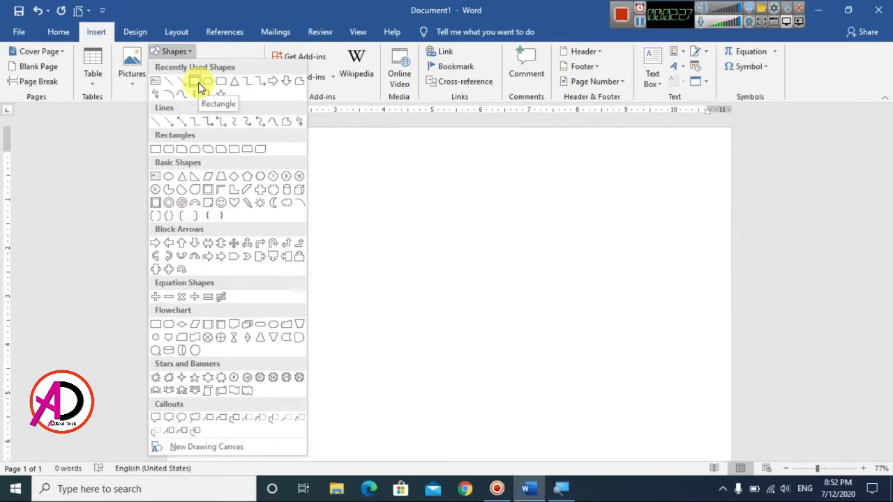
{"action": "left_click", "coordinate": [198, 83]}
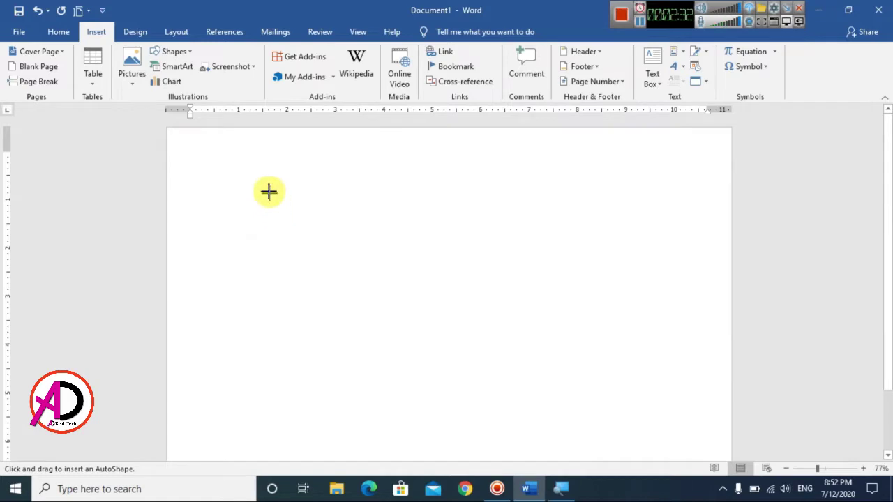
{"action": "left_click_drag", "start_coordinate": [265, 161], "coordinate": [389, 189]}
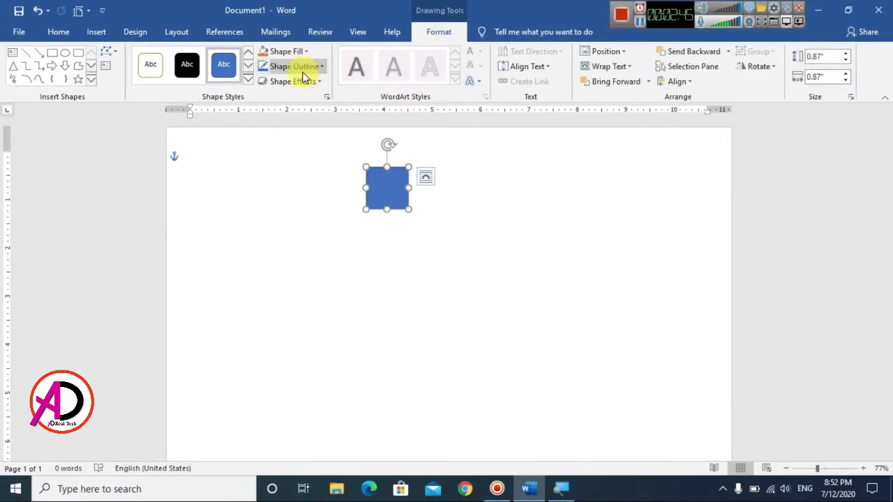
Step: Set the square's Shape Outline to No Outline
{"action": "left_click", "coordinate": [304, 71]}
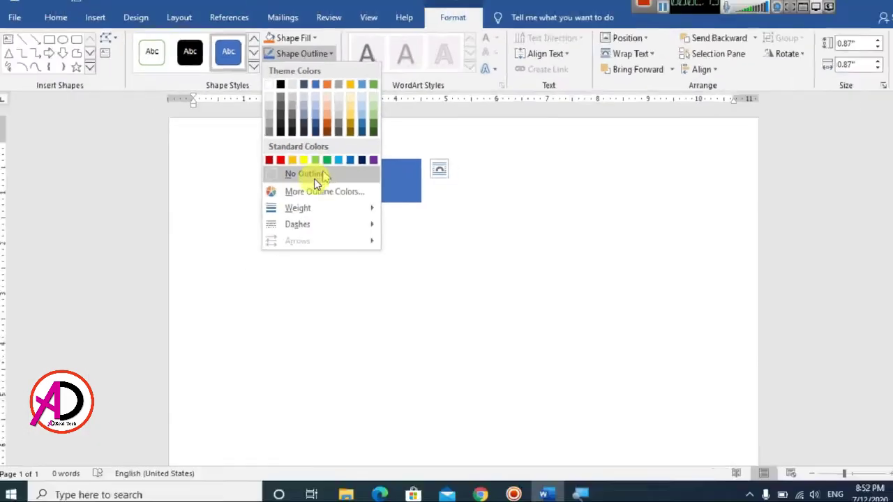
{"action": "left_click", "coordinate": [314, 175]}
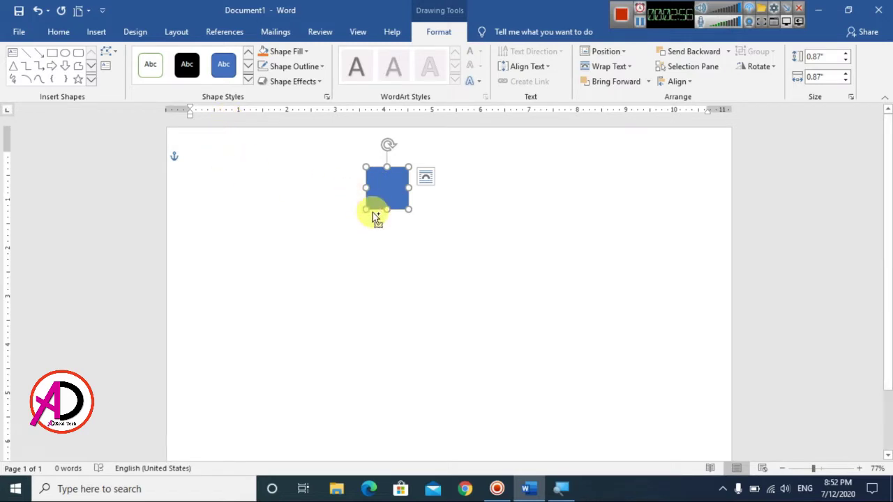
Step: Duplicate the blue square with Ctrl+D and place the copy beside the original
{"action": "key", "text": "ctrl+v"}
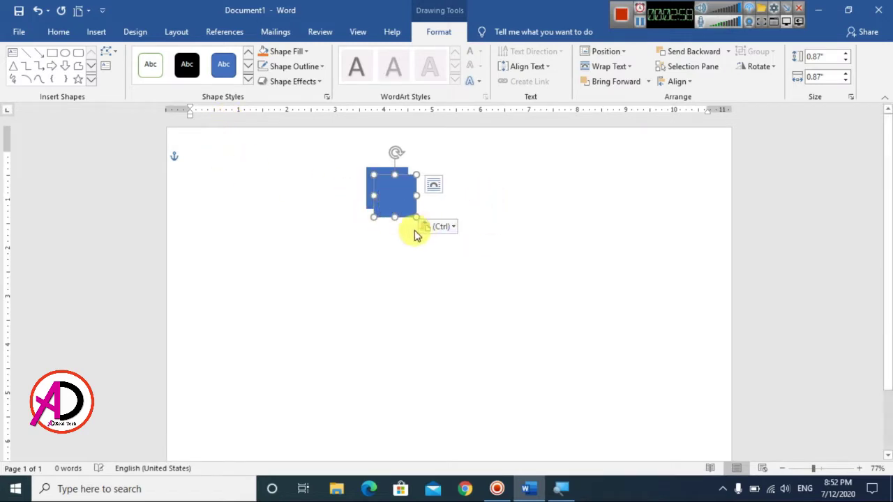
{"action": "key", "text": "Delete"}
{"action": "left_click", "coordinate": [391, 198]}
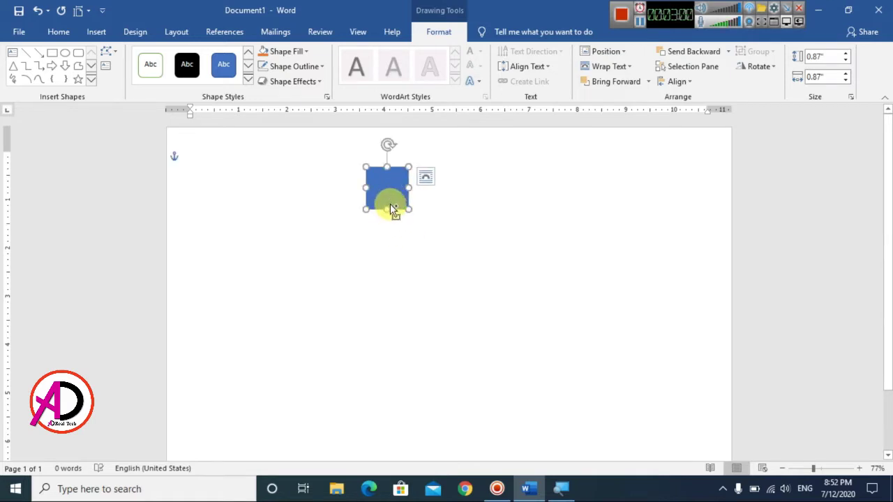
{"action": "key", "text": "ctrl+d"}
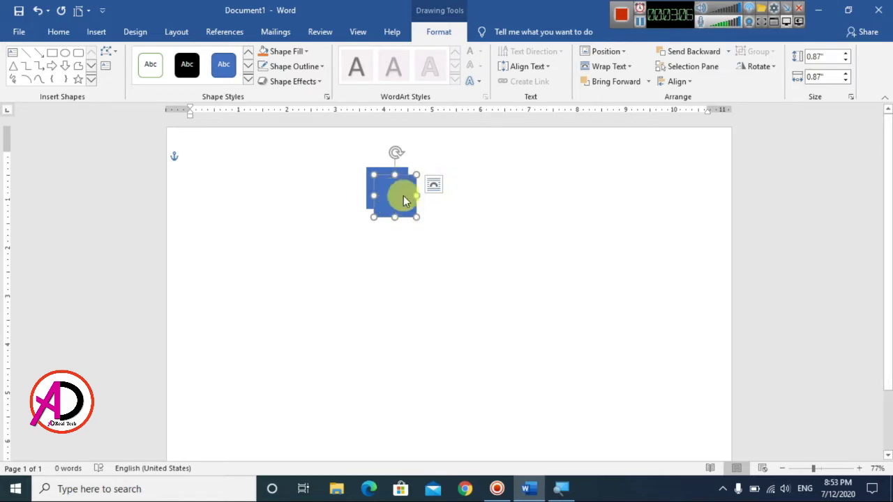
{"action": "left_click_drag", "start_coordinate": [405, 193], "coordinate": [445, 206]}
{"action": "scroll", "coordinate": [505, 230], "scroll_direction": "up", "scroll_amount": 4}
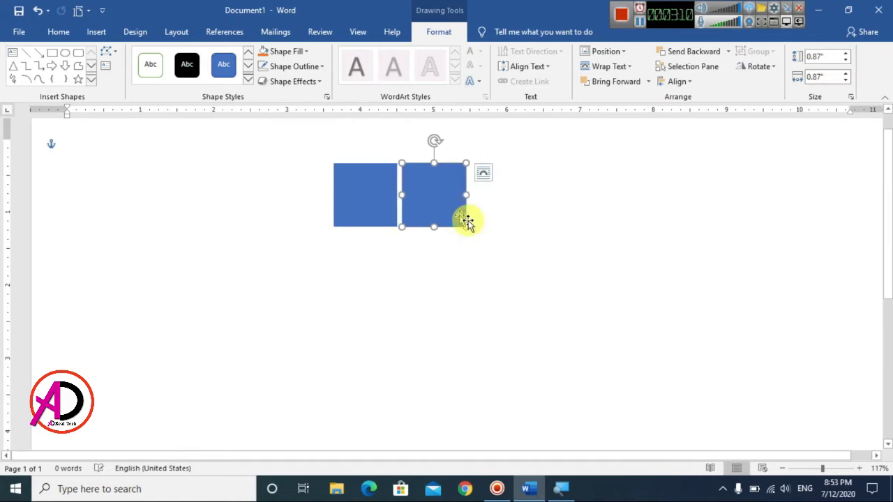
{"action": "left_click", "coordinate": [512, 233]}
{"action": "scroll", "coordinate": [481, 235], "scroll_direction": "down", "scroll_amount": 3}
Step: Copy the second square to place a third square to its right
{"action": "left_click", "coordinate": [440, 185]}
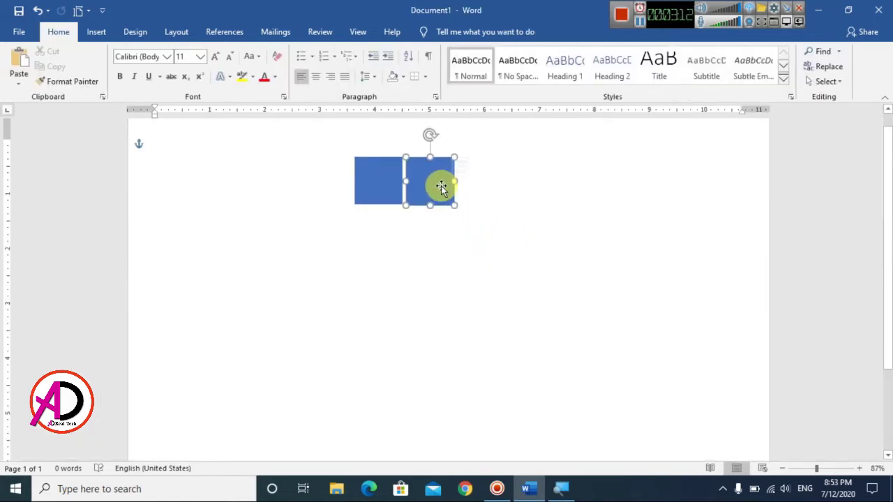
{"action": "left_click_drag", "start_coordinate": [453, 211], "coordinate": [488, 175]}
{"action": "left_click", "coordinate": [562, 237]}
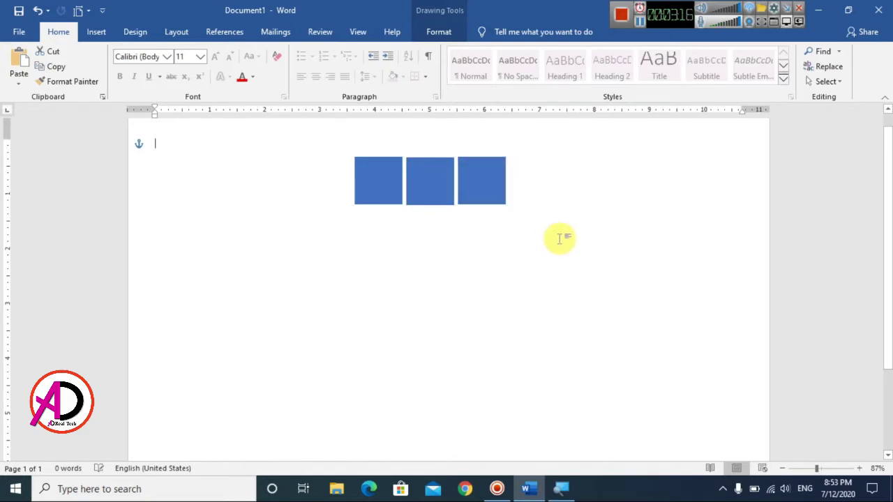
{"action": "scroll", "coordinate": [497, 255], "scroll_direction": "down", "scroll_amount": 2}
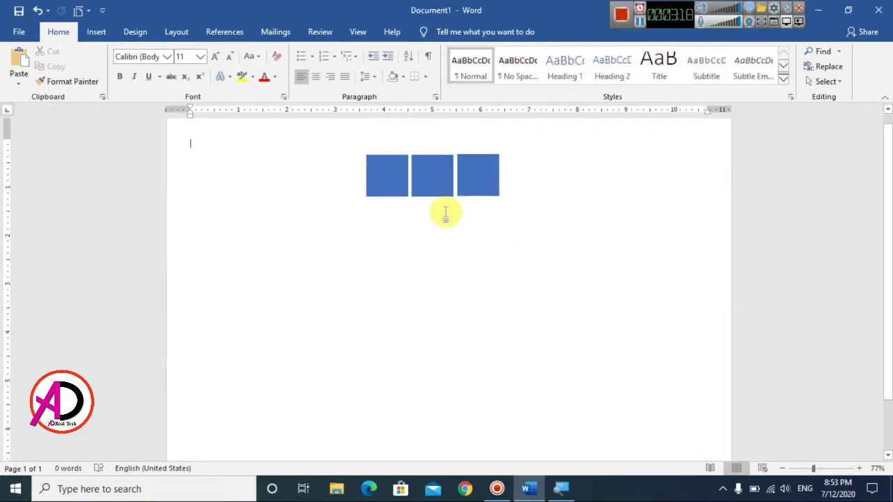
{"action": "scroll", "coordinate": [474, 253], "scroll_direction": "up", "scroll_amount": 2}
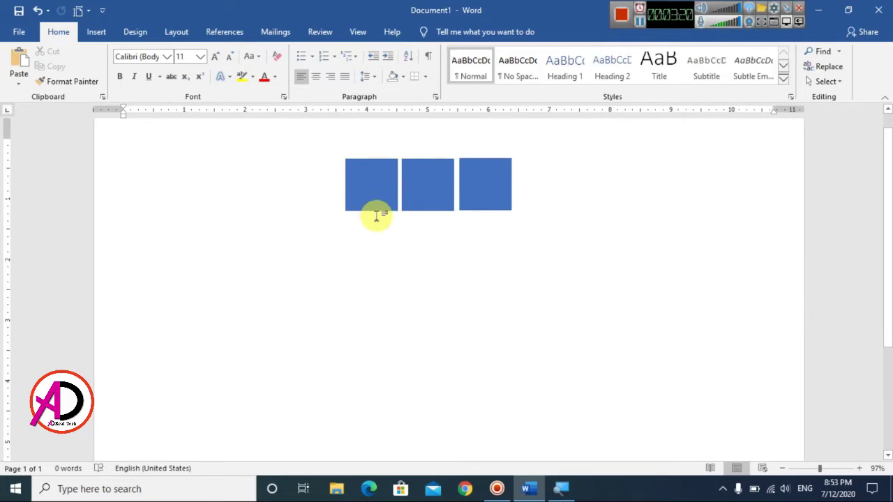
Step: Select all three squares and group them into one object via the right-click Group command
{"action": "left_click", "coordinate": [385, 194]}
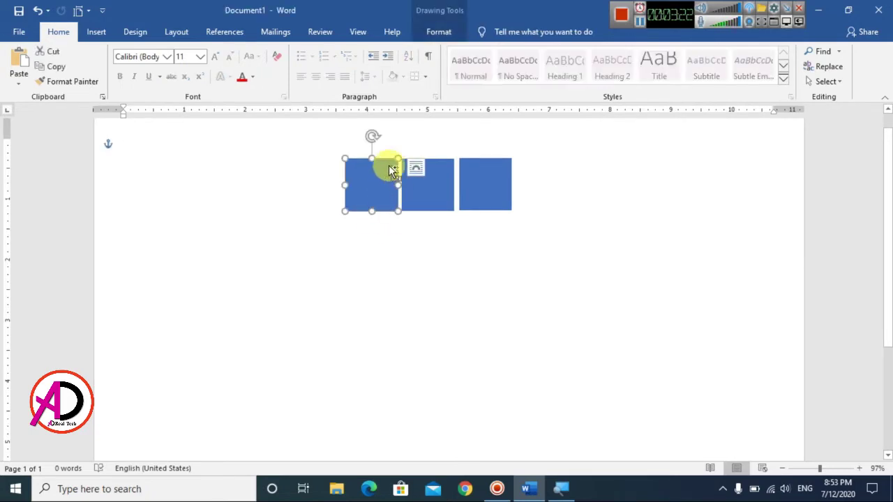
{"action": "left_click", "coordinate": [440, 199], "text": "shift"}
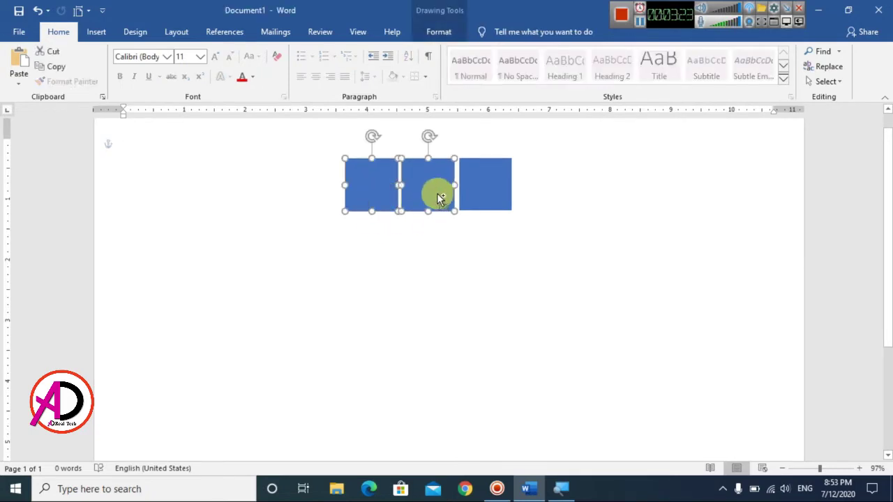
{"action": "left_click", "coordinate": [484, 187], "text": "shift"}
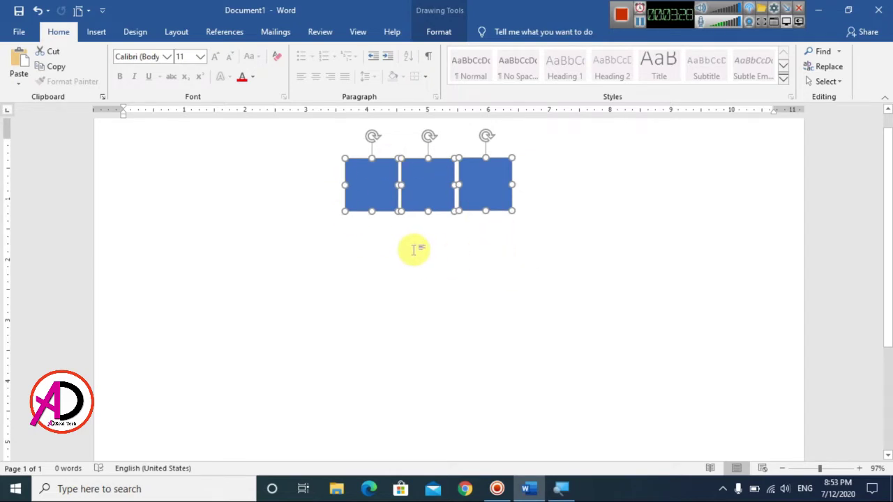
{"action": "right_click", "coordinate": [427, 184]}
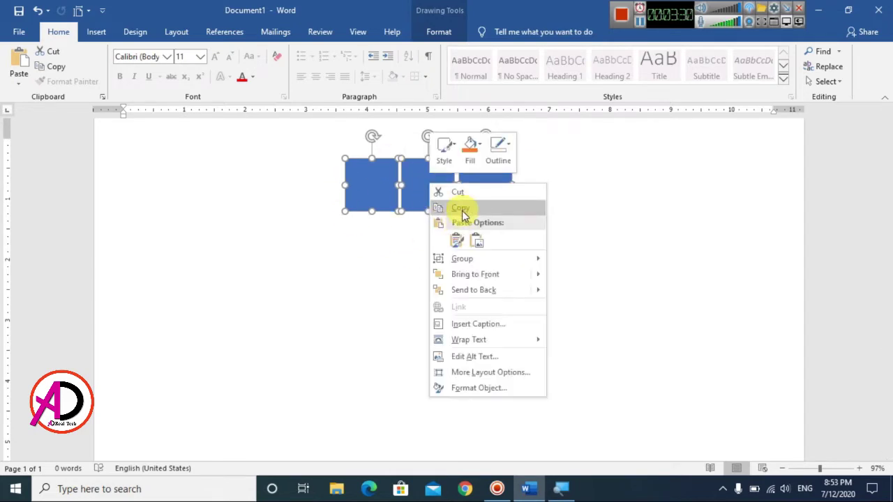
{"action": "mouse_move", "coordinate": [534, 258]}
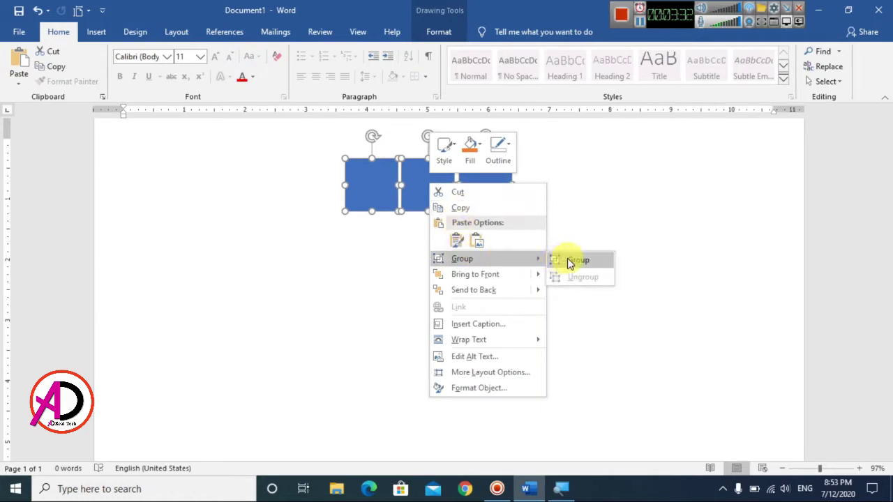
{"action": "left_click", "coordinate": [569, 263]}
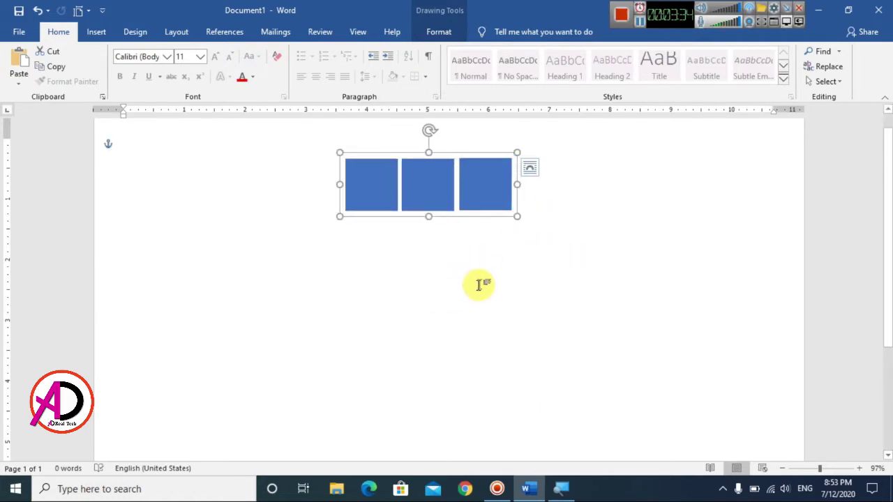
{"action": "left_click", "coordinate": [456, 324]}
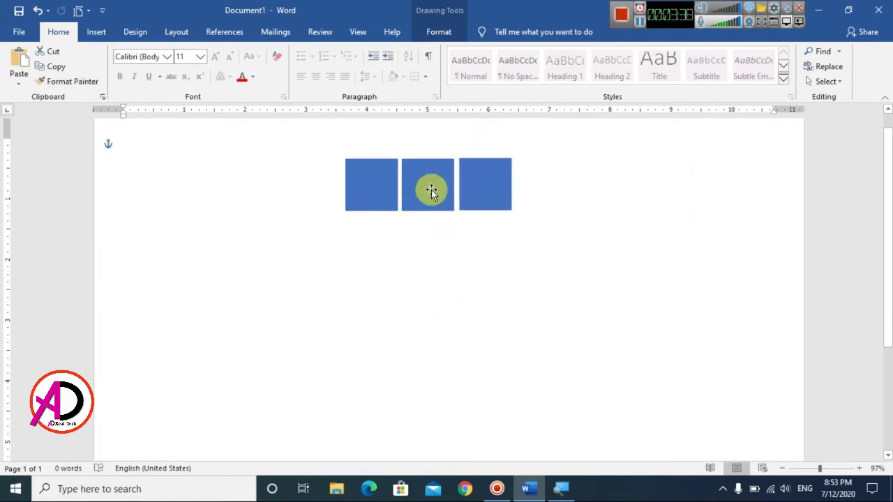
Step: Duplicate the three-square row and place the copy beneath as a second row
{"action": "scroll", "coordinate": [454, 231], "scroll_direction": "up", "scroll_amount": 1}
{"action": "left_click", "coordinate": [454, 231]}
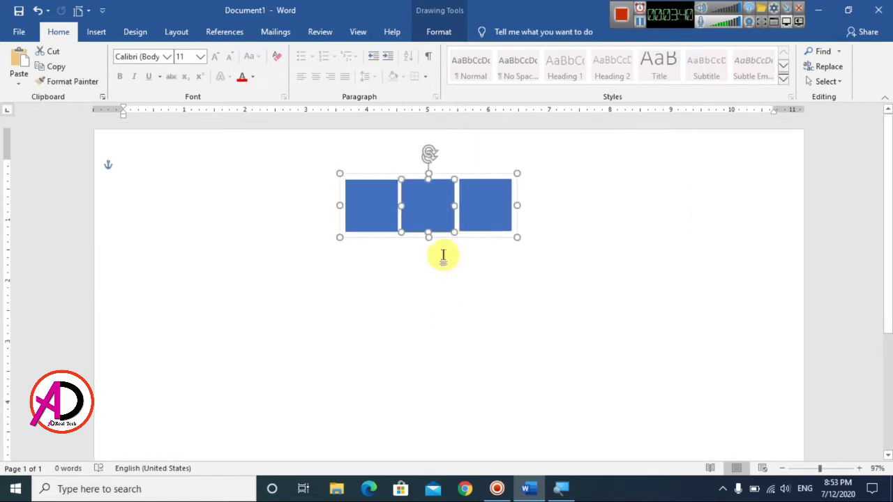
{"action": "key", "text": "ctrl+d"}
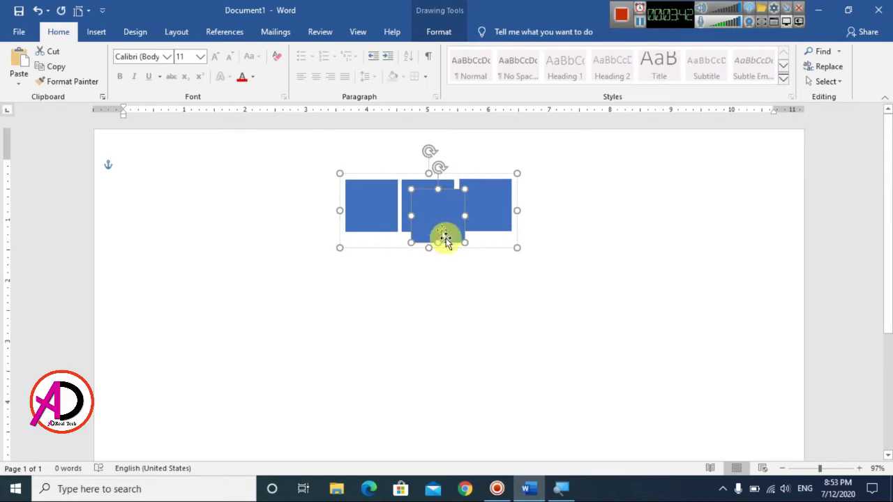
{"action": "left_click", "coordinate": [536, 275]}
{"action": "key", "text": "ctrl+z"}
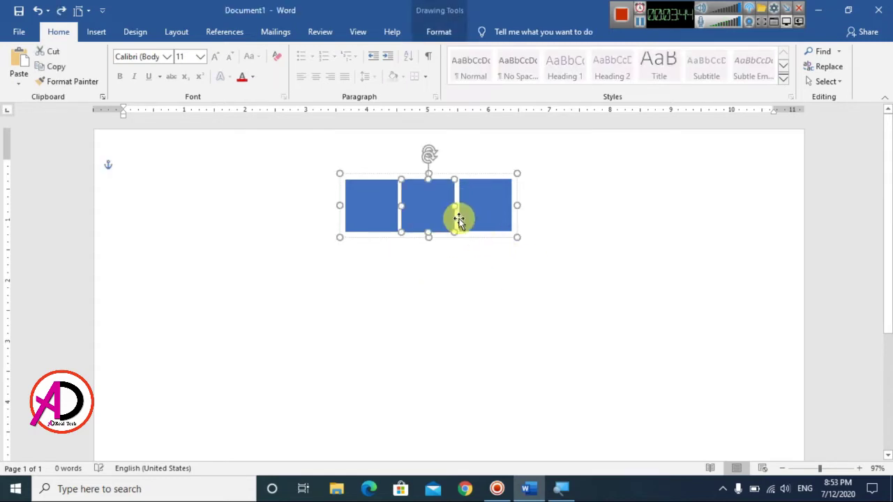
{"action": "left_click", "coordinate": [552, 273]}
{"action": "left_click", "coordinate": [496, 235]}
{"action": "key", "text": "ctrl+d"}
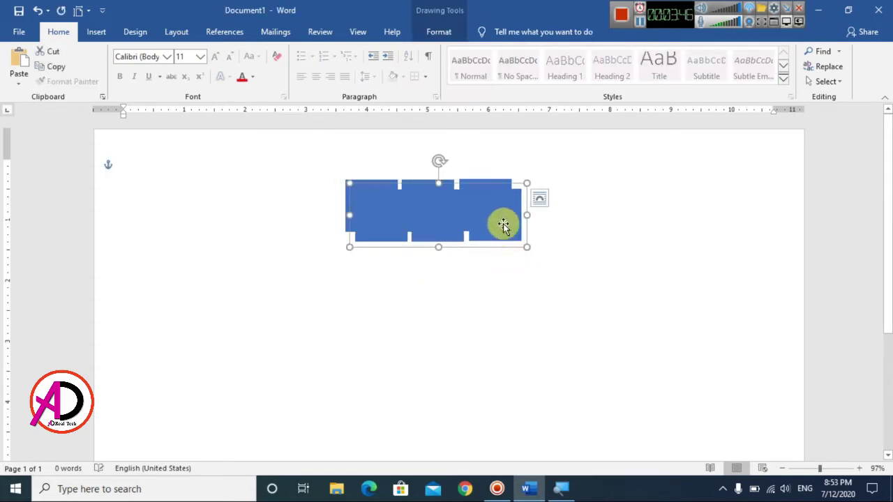
{"action": "left_click_drag", "start_coordinate": [505, 223], "coordinate": [495, 274]}
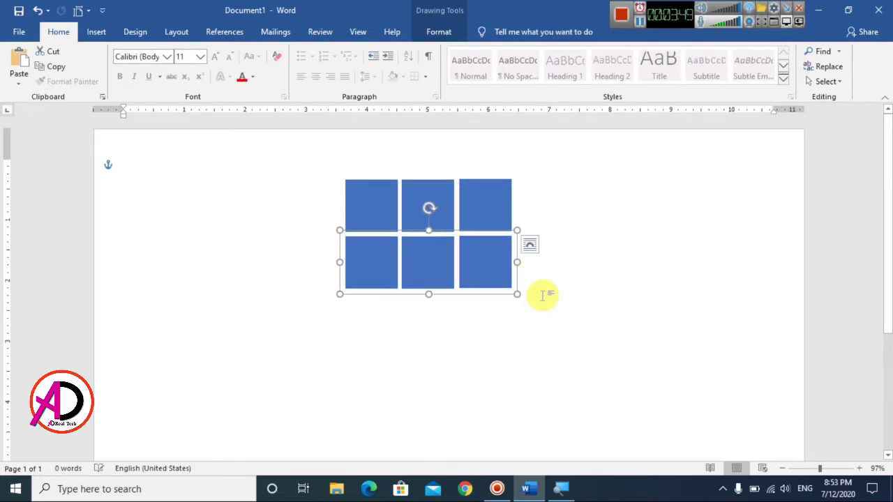
{"action": "left_click", "coordinate": [593, 303]}
Step: Add third, fourth and fifth rows by copying the bottom row downward
{"action": "scroll", "coordinate": [547, 307], "scroll_direction": "down", "scroll_amount": 4, "text": "ctrl"}
{"action": "scroll", "coordinate": [547, 307], "scroll_direction": "up", "scroll_amount": 3, "text": "ctrl"}
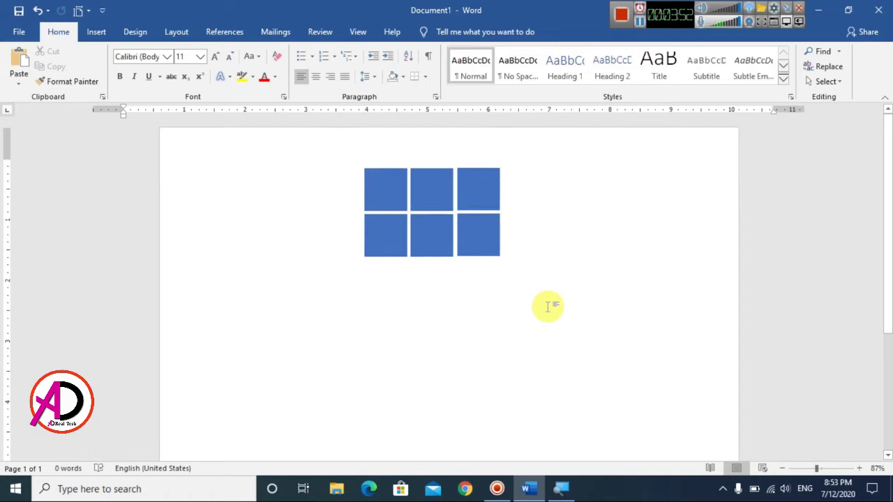
{"action": "left_click", "coordinate": [434, 248]}
{"action": "key", "text": "ctrl+d"}
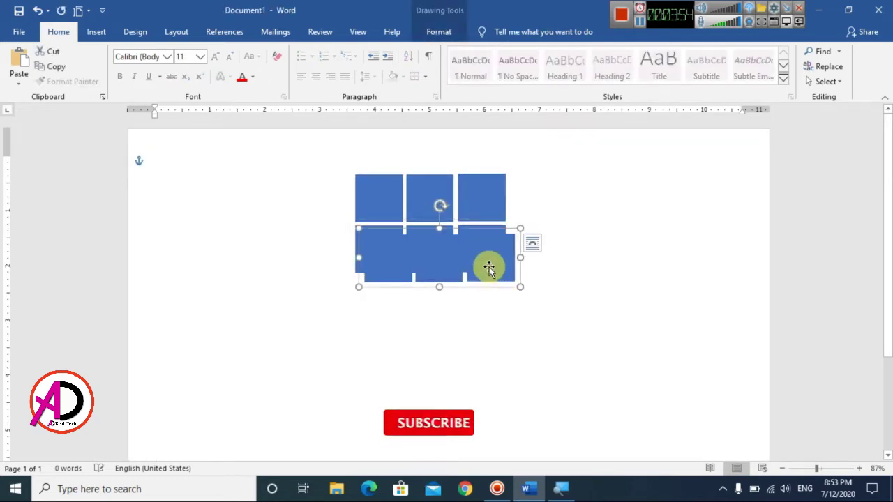
{"action": "left_click_drag", "start_coordinate": [486, 265], "coordinate": [478, 309]}
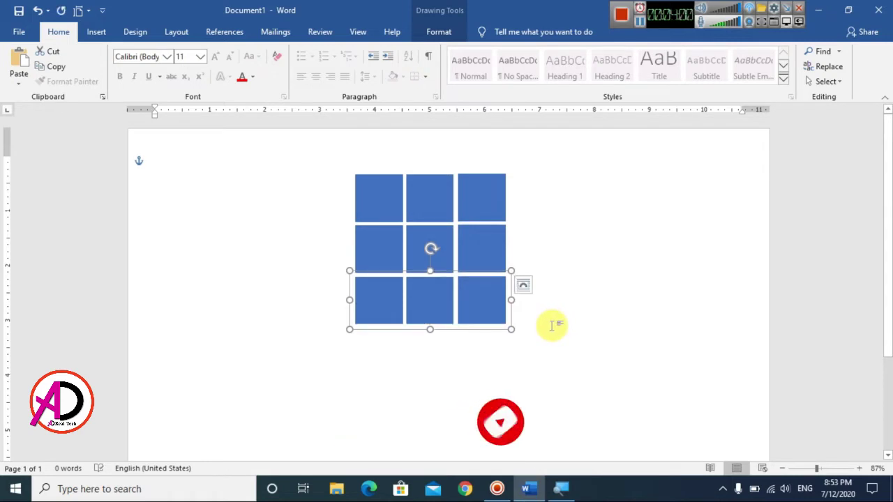
{"action": "left_click_drag", "start_coordinate": [481, 300], "coordinate": [469, 361]}
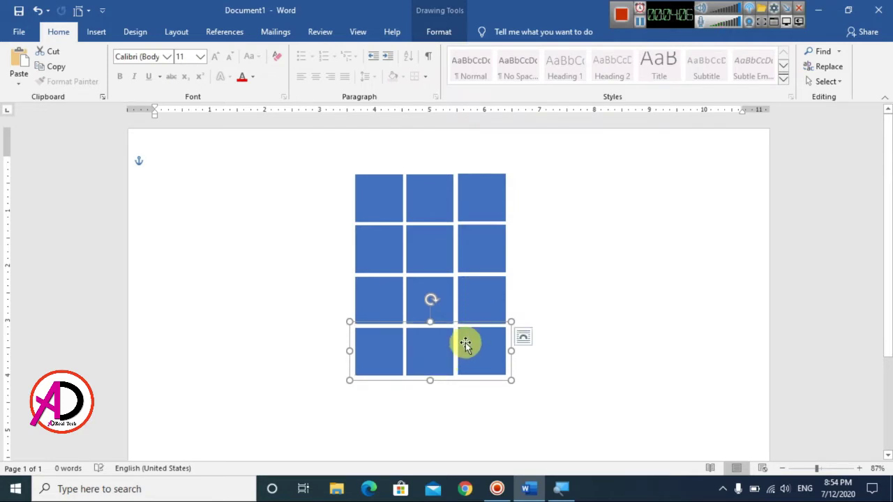
{"action": "mouse_move", "coordinate": [473, 347]}
{"action": "left_mouse_down"}
{"action": "mouse_move", "coordinate": [484, 362]}
{"action": "mouse_move", "coordinate": [474, 416]}
{"action": "mouse_move", "coordinate": [473, 405]}
{"action": "left_mouse_up"}
Step: Drag the top-left square out of the grid to sit left of the second row
{"action": "left_click", "coordinate": [568, 355]}
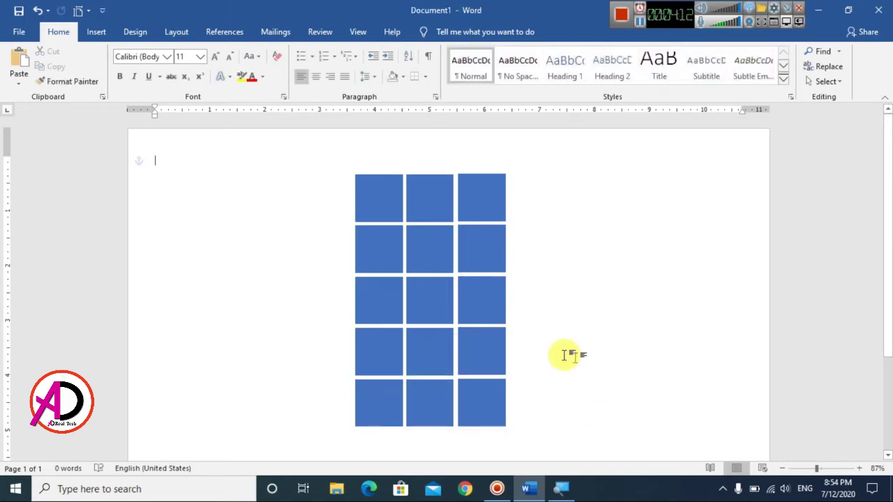
{"action": "left_click", "coordinate": [382, 209]}
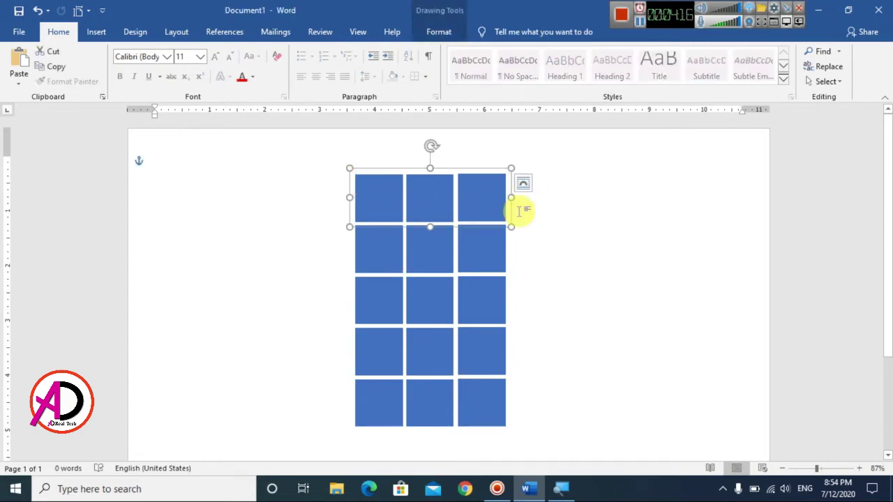
{"action": "left_click", "coordinate": [376, 201]}
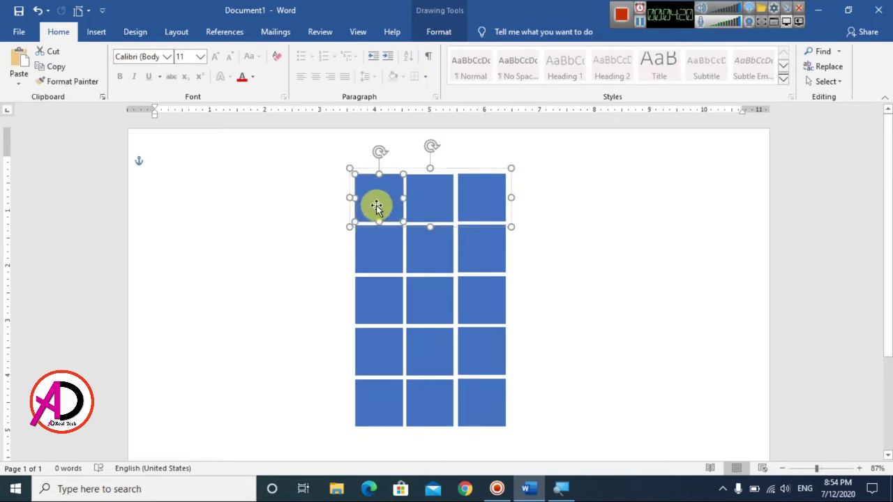
{"action": "left_click_drag", "start_coordinate": [381, 209], "coordinate": [321, 242]}
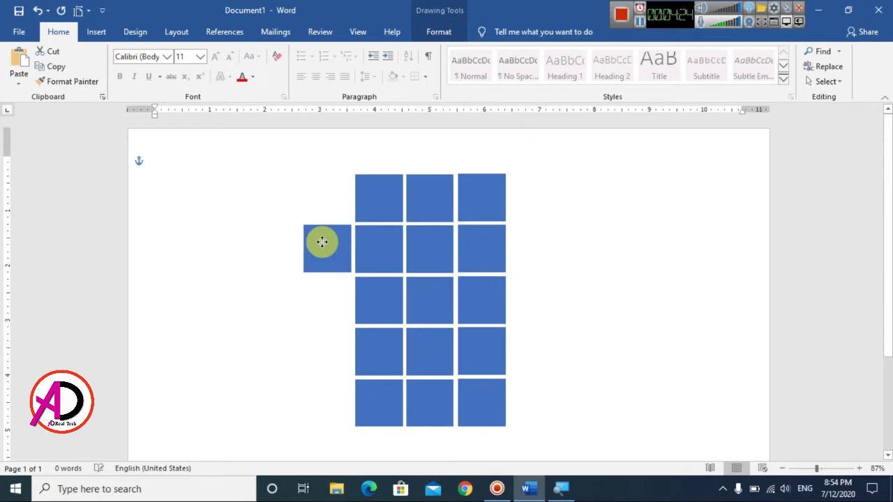
Step: Copy the left square down the left column and delete the extra bottom-left square
{"action": "left_click_drag", "start_coordinate": [322, 242], "coordinate": [322, 242]}
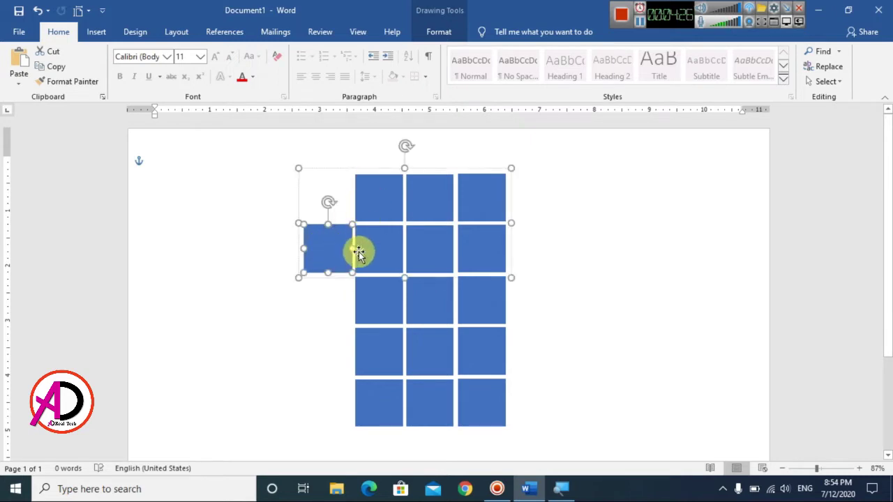
{"action": "left_click", "coordinate": [278, 260]}
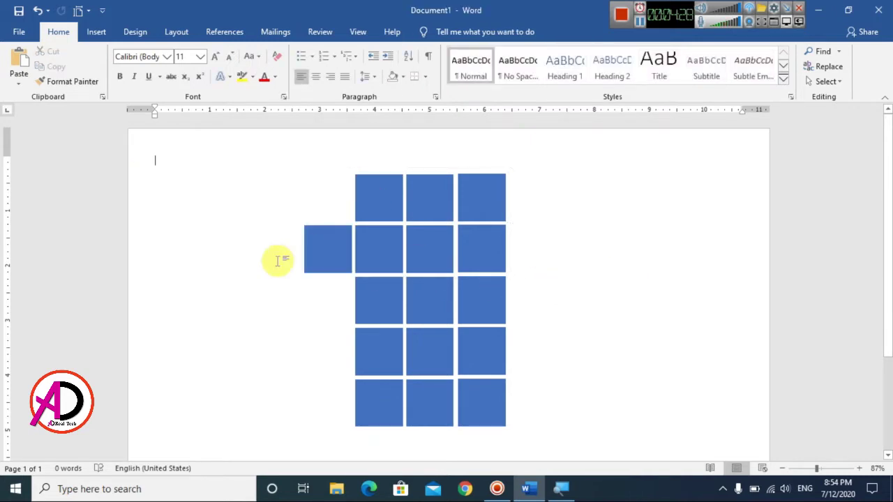
{"action": "left_click", "coordinate": [327, 256]}
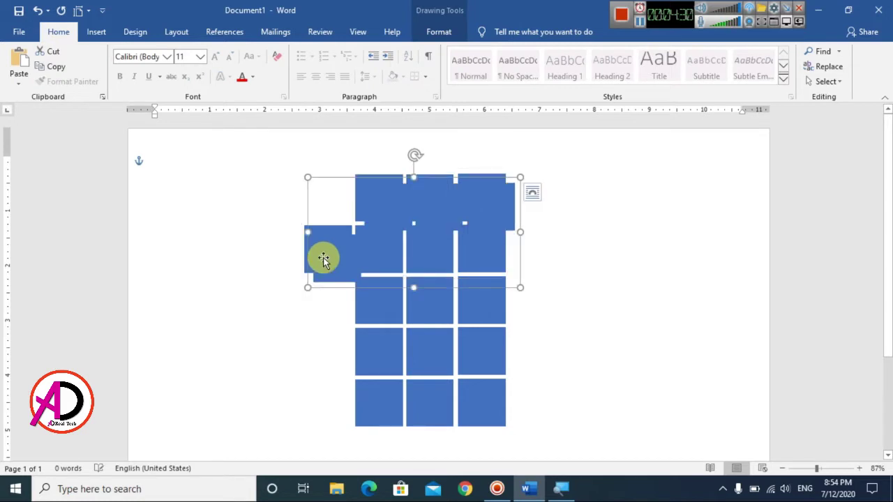
{"action": "left_click", "coordinate": [403, 294]}
{"action": "left_click", "coordinate": [328, 255]}
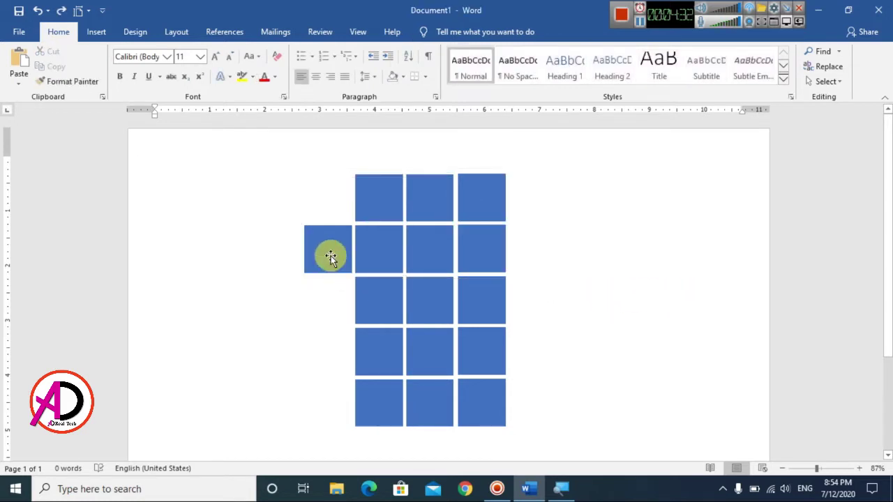
{"action": "left_click", "coordinate": [330, 256]}
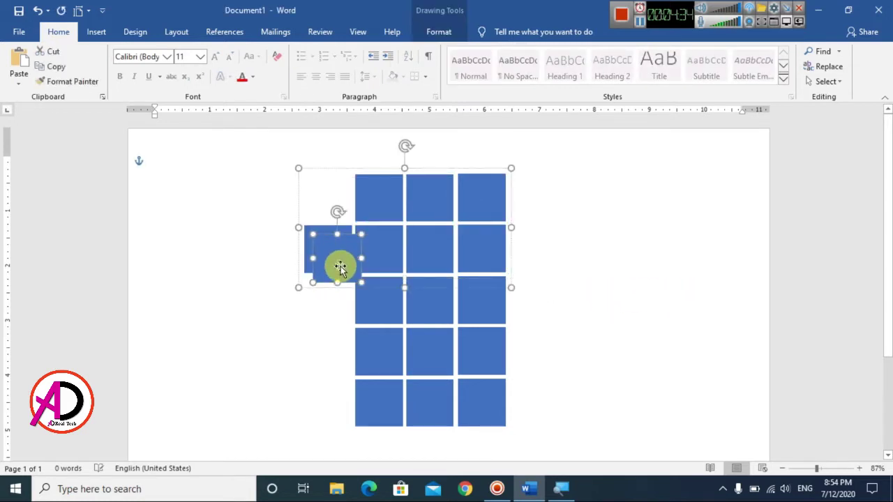
{"action": "left_click_drag", "start_coordinate": [337, 263], "coordinate": [328, 380]}
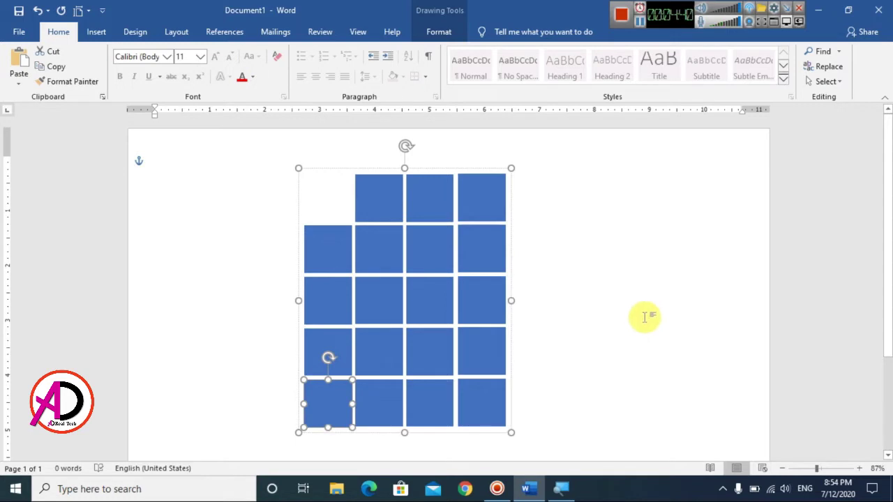
{"action": "key", "text": "Delete"}
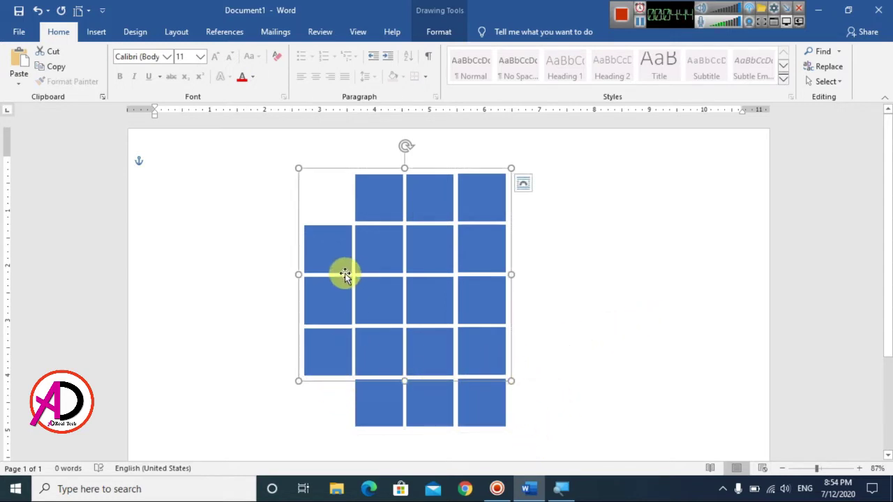
Step: Add squares at the right ends of rows two and three and the far left of row three
{"action": "left_click", "coordinate": [330, 247]}
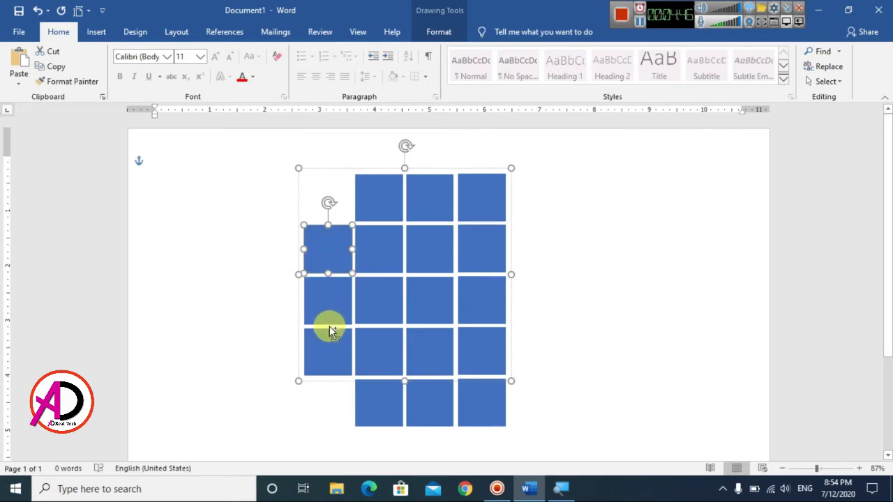
{"action": "left_click_drag", "start_coordinate": [351, 265], "coordinate": [542, 256]}
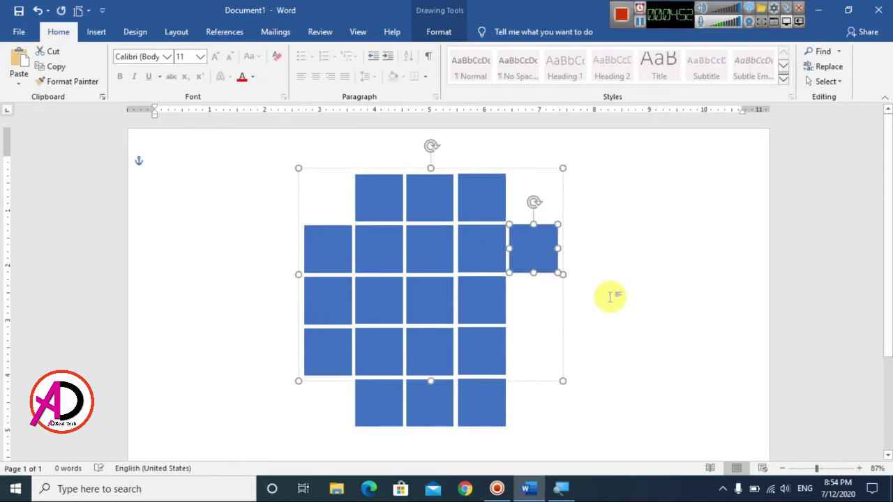
{"action": "key", "text": "ctrl+v"}
{"action": "left_click_drag", "start_coordinate": [733, 251], "coordinate": [534, 302]}
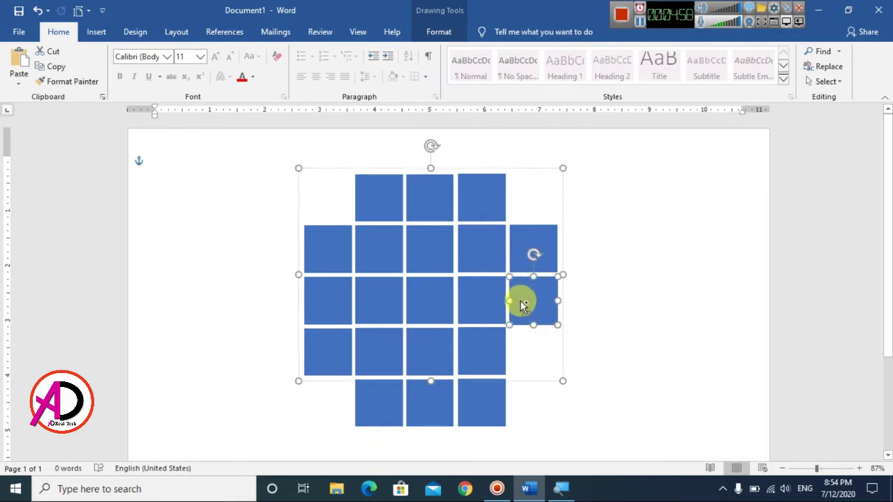
{"action": "left_click", "coordinate": [551, 358]}
{"action": "left_click_drag", "start_coordinate": [342, 346], "coordinate": [288, 317]}
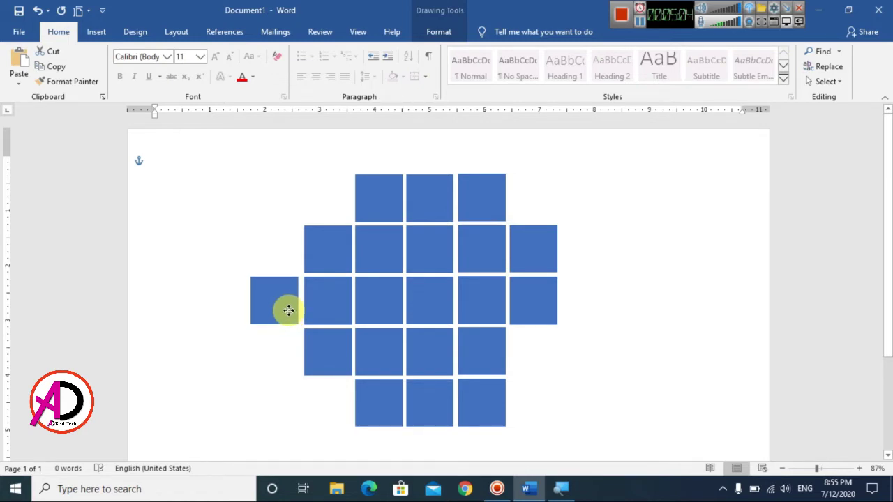
{"action": "left_click_drag", "start_coordinate": [288, 310], "coordinate": [298, 321]}
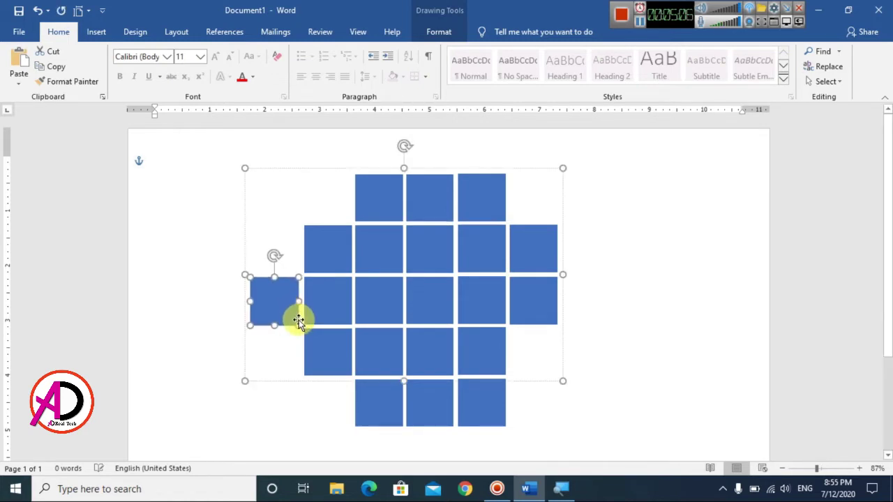
{"action": "left_click", "coordinate": [584, 333]}
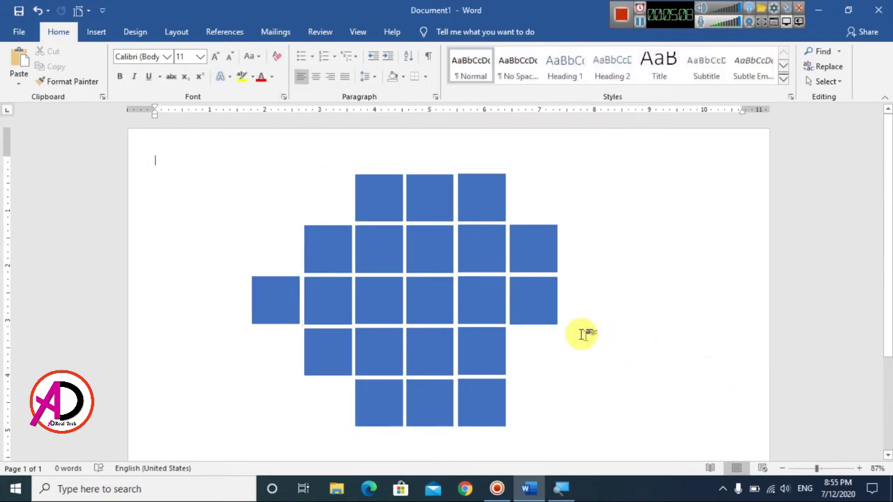
Step: Copy the bottom row of three squares to form a new row below it
{"action": "scroll", "coordinate": [554, 334], "scroll_direction": "down", "scroll_amount": 3, "text": "ctrl"}
{"action": "scroll", "coordinate": [554, 336], "scroll_direction": "up", "scroll_amount": 2, "text": "ctrl"}
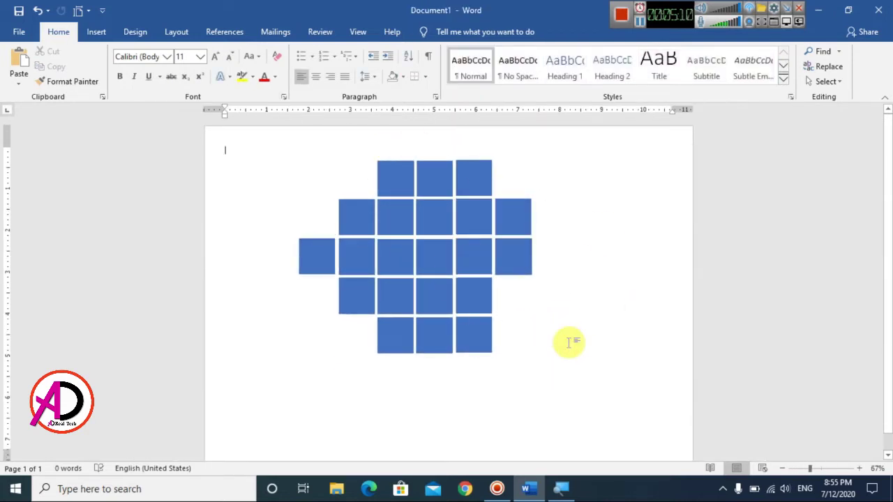
{"action": "scroll", "coordinate": [600, 333], "scroll_direction": "down", "scroll_amount": 1, "text": "ctrl"}
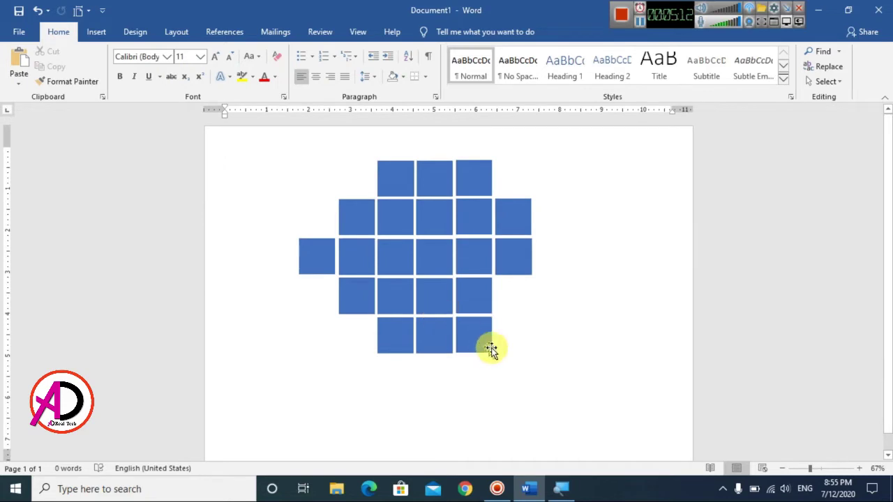
{"action": "scroll", "coordinate": [504, 353], "scroll_direction": "up", "scroll_amount": 1, "text": "ctrl"}
{"action": "left_click", "coordinate": [388, 368]}
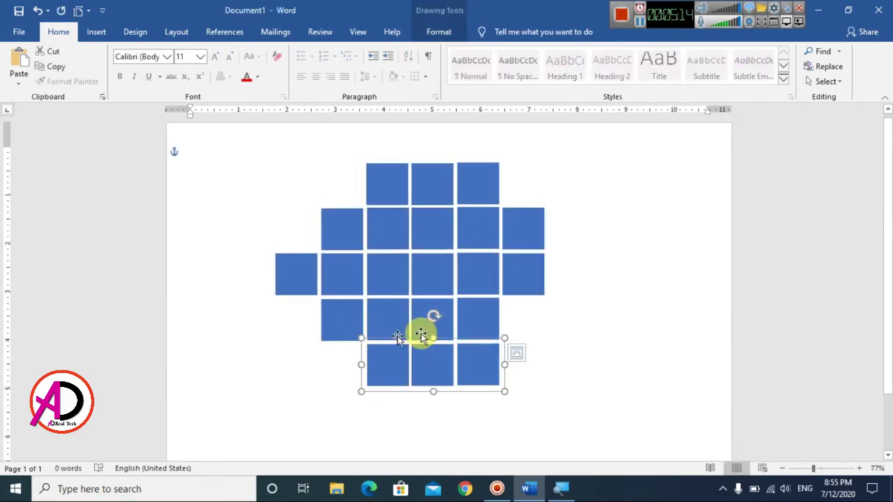
{"action": "mouse_move", "coordinate": [391, 377]}
{"action": "left_mouse_down", "text": "ctrl"}
{"action": "mouse_move", "coordinate": [434, 386]}
{"action": "mouse_move", "coordinate": [424, 417]}
{"action": "mouse_move", "coordinate": [440, 416]}
{"action": "mouse_move", "coordinate": [432, 412]}
{"action": "left_mouse_up", "text": "ctrl"}
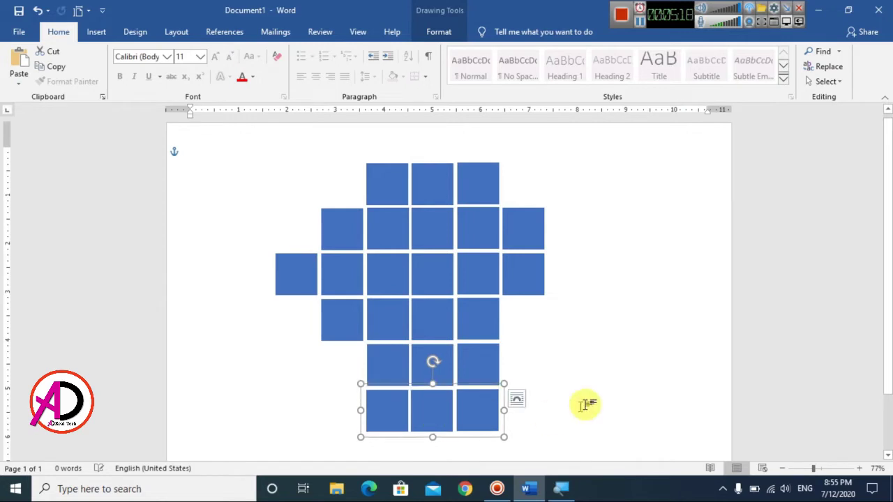
{"action": "left_click", "coordinate": [535, 405]}
Step: Copy the fourth row's leftmost square one row lower to extend the fifth row leftward
{"action": "left_click", "coordinate": [342, 326]}
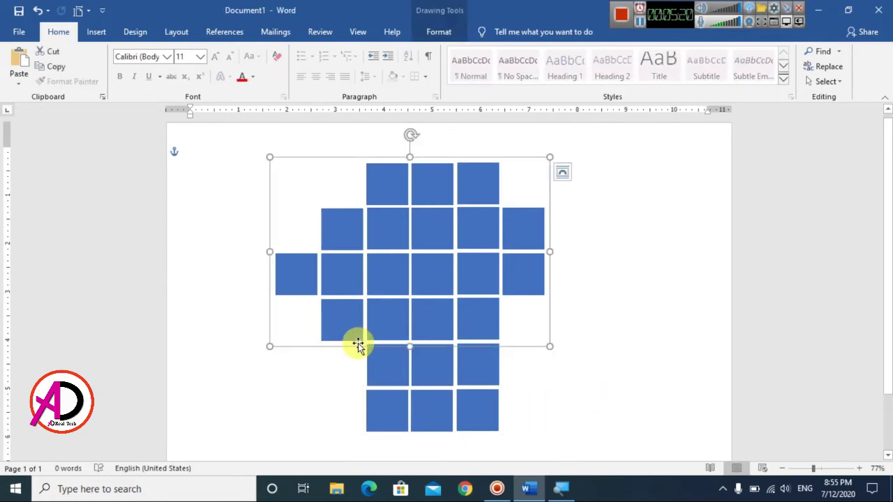
{"action": "left_click", "coordinate": [358, 340]}
{"action": "left_click_drag", "start_coordinate": [355, 339], "coordinate": [352, 373], "text": "ctrl"}
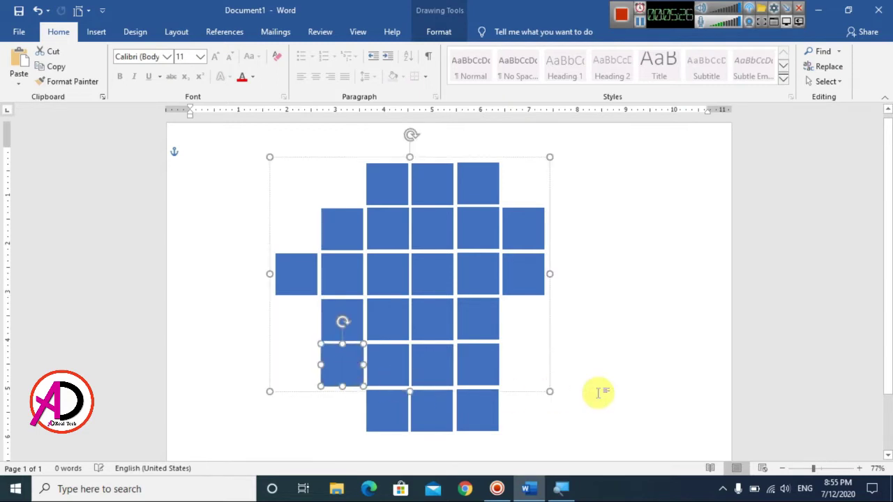
{"action": "left_click", "coordinate": [685, 368]}
{"action": "scroll", "coordinate": [581, 369], "scroll_direction": "down", "scroll_amount": 2, "text": "ctrl"}
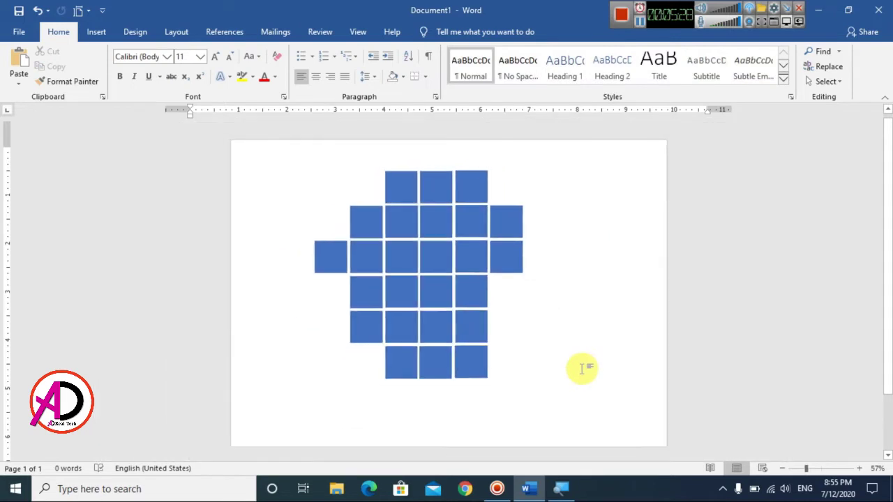
{"action": "scroll", "coordinate": [581, 369], "scroll_direction": "up", "scroll_amount": 1, "text": "ctrl"}
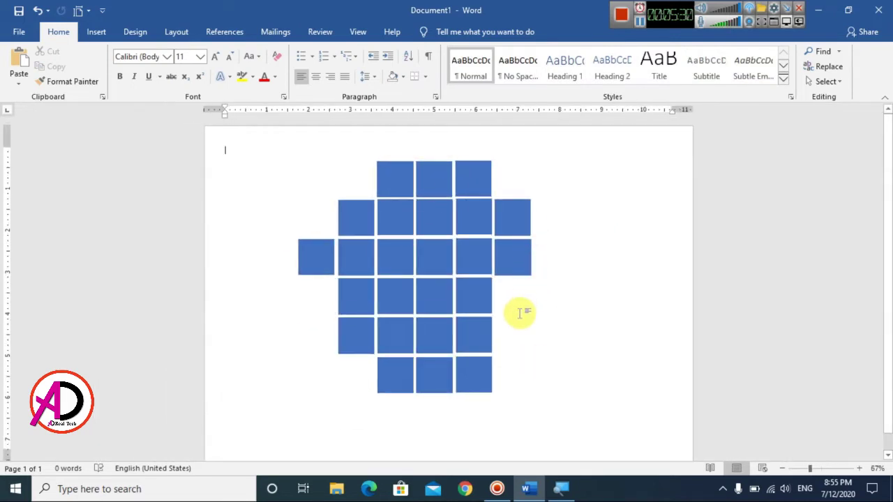
{"action": "scroll", "coordinate": [530, 317], "scroll_direction": "up", "scroll_amount": 2, "text": "ctrl"}
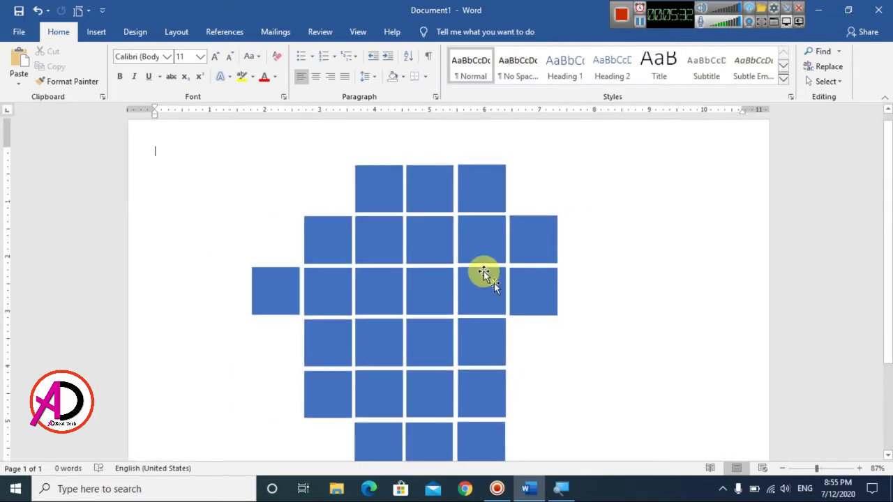
Step: Use Select Objects to marquee-select every blue square at once
{"action": "left_click", "coordinate": [382, 188]}
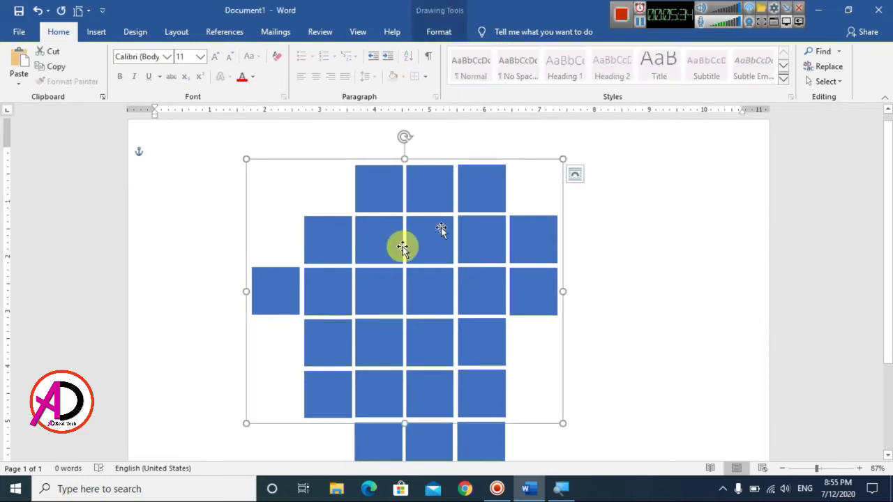
{"action": "left_click", "coordinate": [574, 174]}
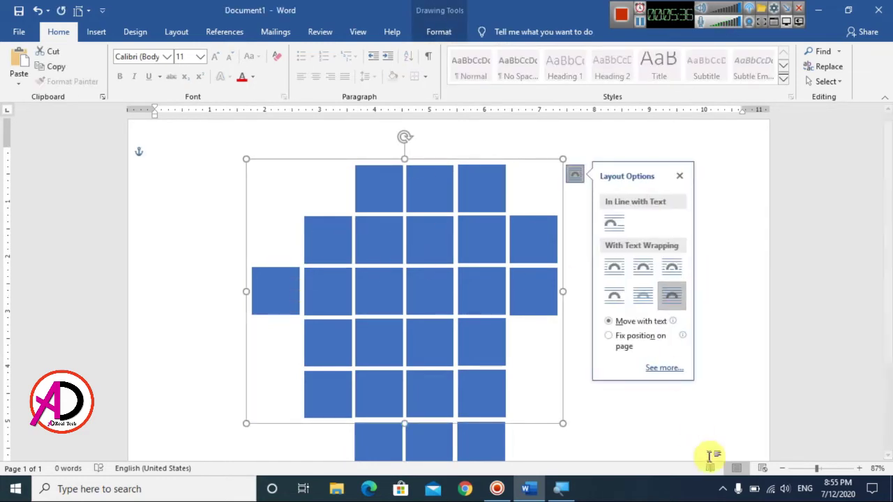
{"action": "left_click", "coordinate": [661, 414]}
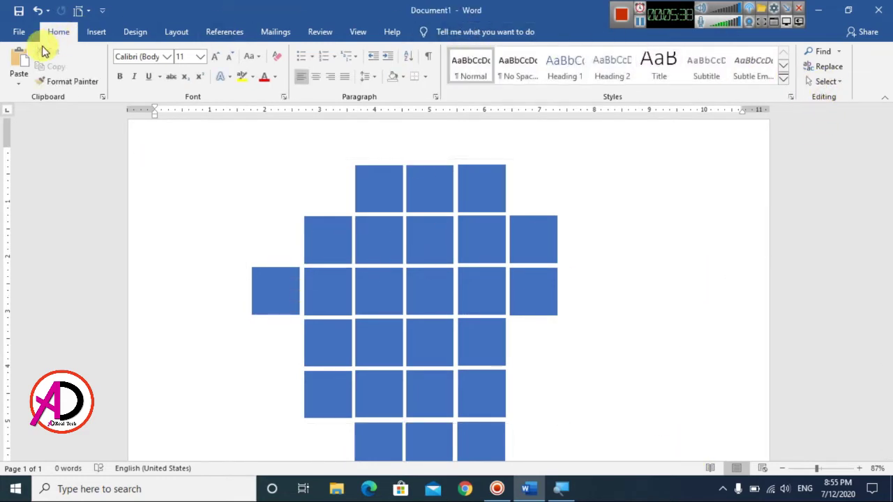
{"action": "left_click", "coordinate": [812, 81]}
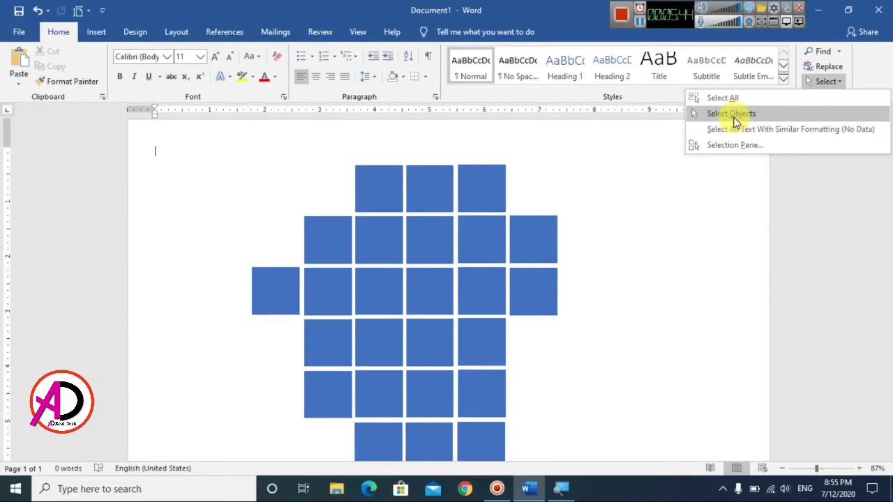
{"action": "left_click", "coordinate": [733, 110]}
{"action": "mouse_move", "coordinate": [211, 146]}
{"action": "left_mouse_down"}
{"action": "mouse_move", "coordinate": [544, 437]}
{"action": "mouse_move", "coordinate": [567, 488]}
{"action": "mouse_move", "coordinate": [577, 468]}
{"action": "mouse_move", "coordinate": [568, 439]}
{"action": "mouse_move", "coordinate": [607, 456]}
{"action": "mouse_move", "coordinate": [604, 413]}
{"action": "left_mouse_up"}
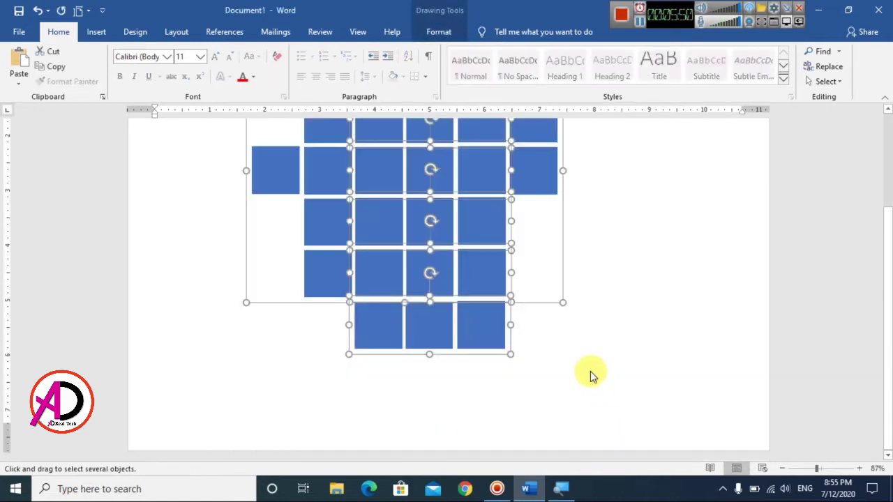
Step: Group the selected squares into a single object from the right-click menu
{"action": "scroll", "coordinate": [348, 200], "scroll_direction": "up", "scroll_amount": 3}
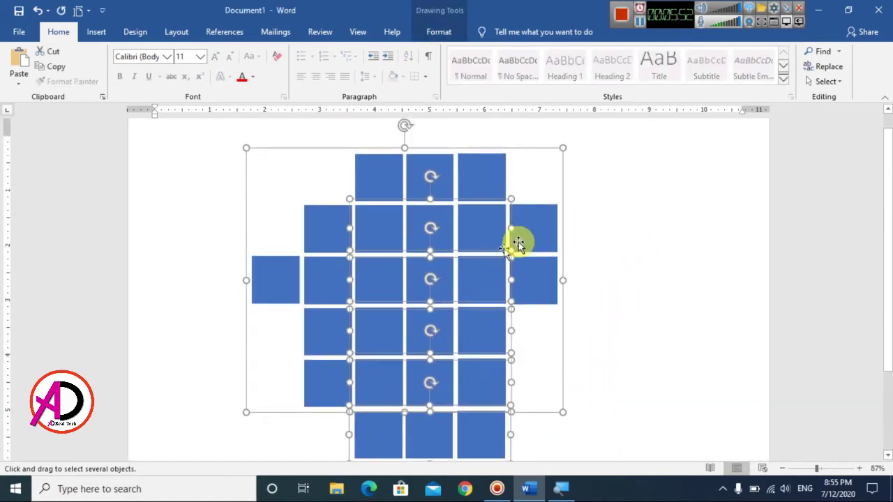
{"action": "right_click", "coordinate": [489, 176]}
{"action": "mouse_move", "coordinate": [516, 255]}
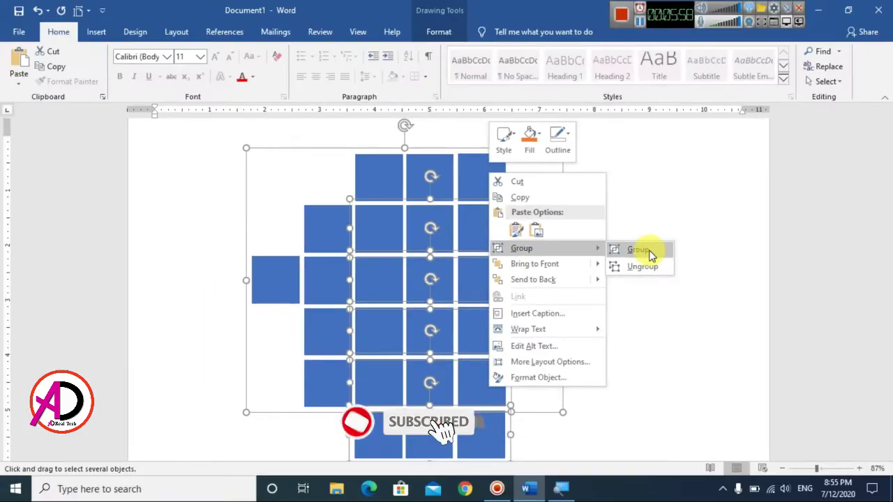
{"action": "left_click", "coordinate": [638, 250]}
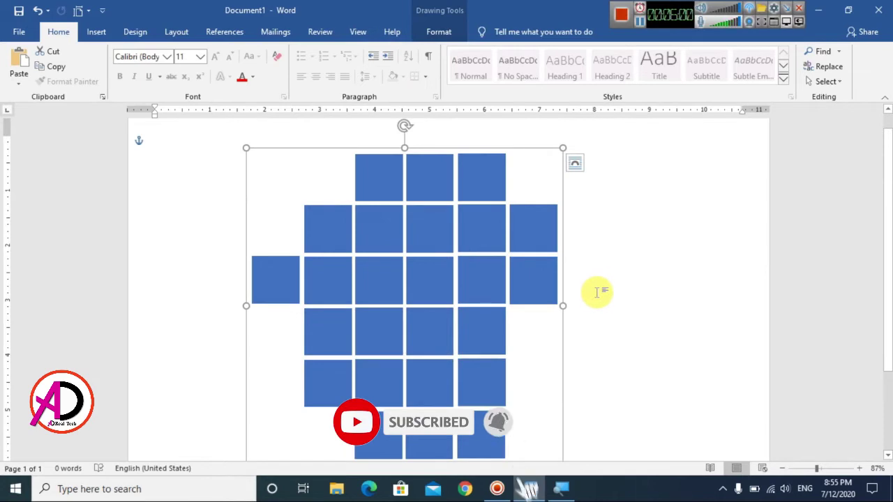
{"action": "scroll", "coordinate": [594, 291], "scroll_direction": "down", "scroll_amount": 3}
{"action": "scroll", "coordinate": [412, 247], "scroll_direction": "up", "scroll_amount": 2}
Step: Fill the grouped squares with the woman's portrait photo from the Desktop using Shape Fill > Picture
{"action": "left_click_drag", "start_coordinate": [412, 247], "coordinate": [538, 259]}
{"action": "key", "text": "ctrl+z"}
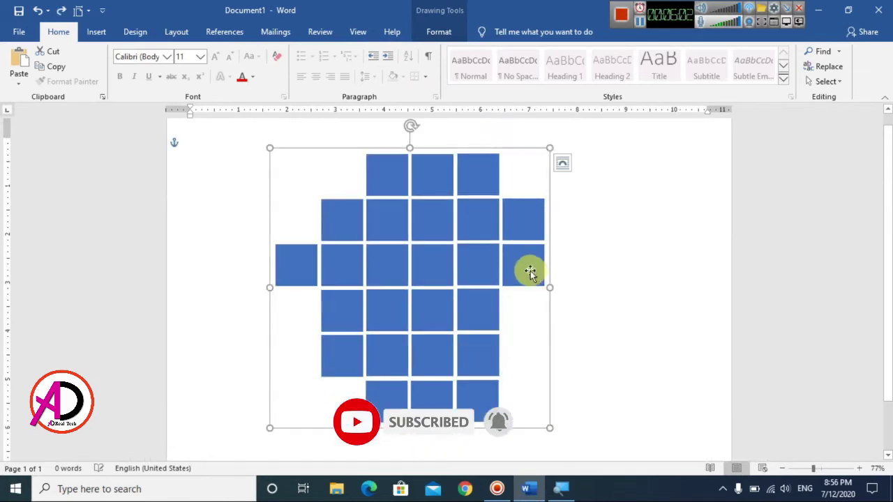
{"action": "left_click", "coordinate": [438, 33]}
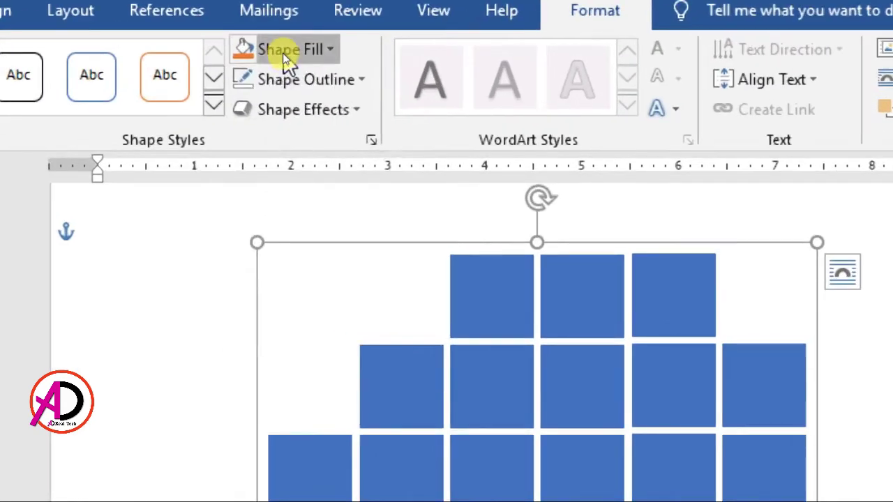
{"action": "left_click", "coordinate": [283, 55]}
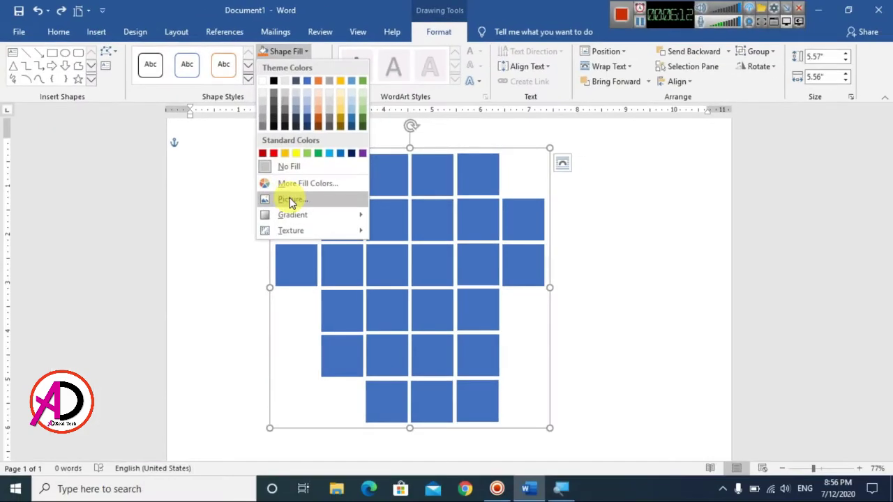
{"action": "left_click", "coordinate": [302, 345]}
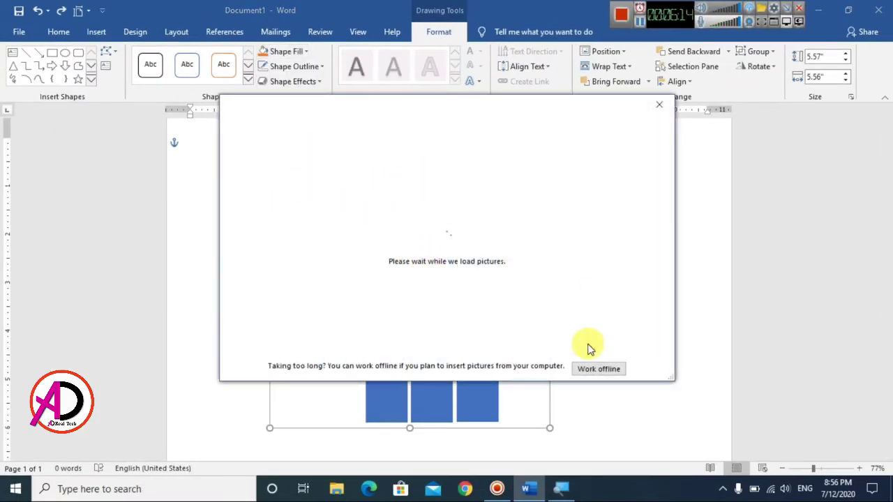
{"action": "left_click", "coordinate": [594, 369]}
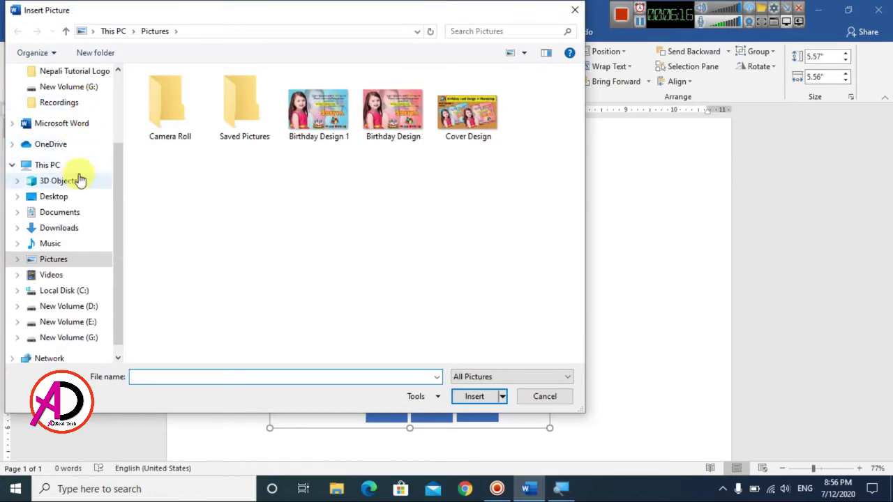
{"action": "left_click", "coordinate": [70, 198]}
{"action": "left_click", "coordinate": [313, 85]}
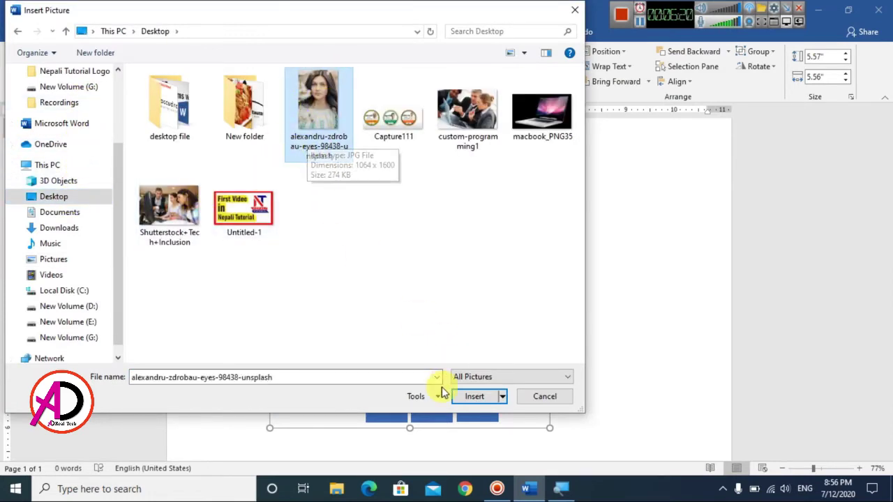
{"action": "left_click", "coordinate": [474, 396]}
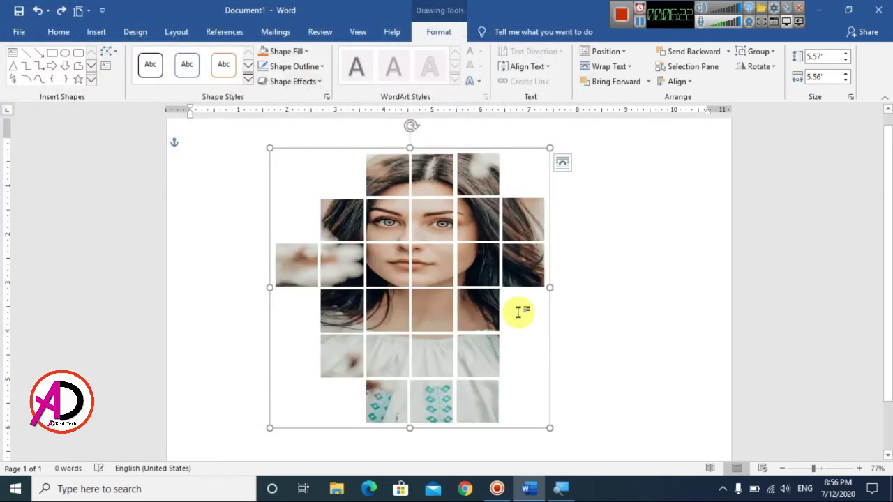
Step: Reselect the whole photo mosaic group and show its picture formatting options
{"action": "left_click", "coordinate": [396, 279]}
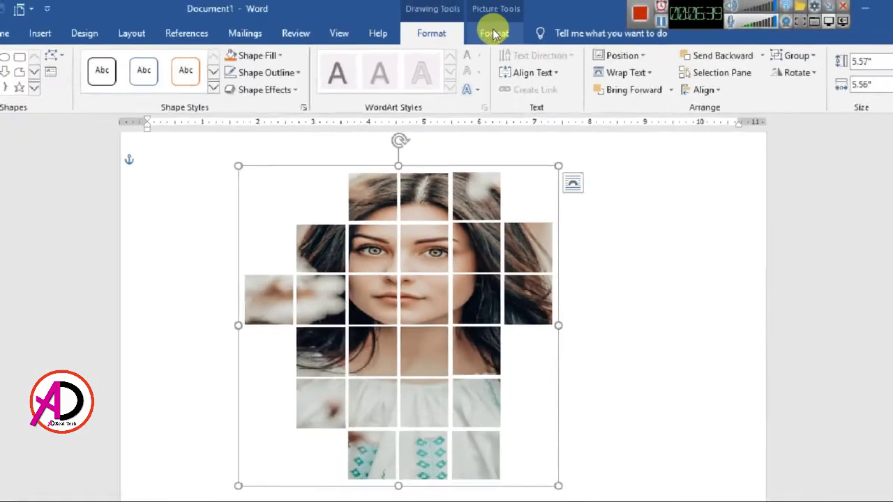
{"action": "left_click", "coordinate": [493, 31]}
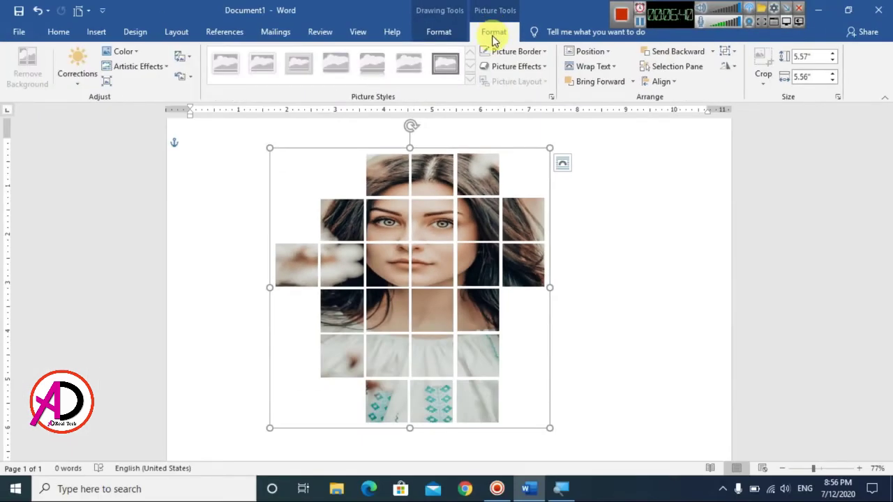
{"action": "left_click", "coordinate": [480, 162]}
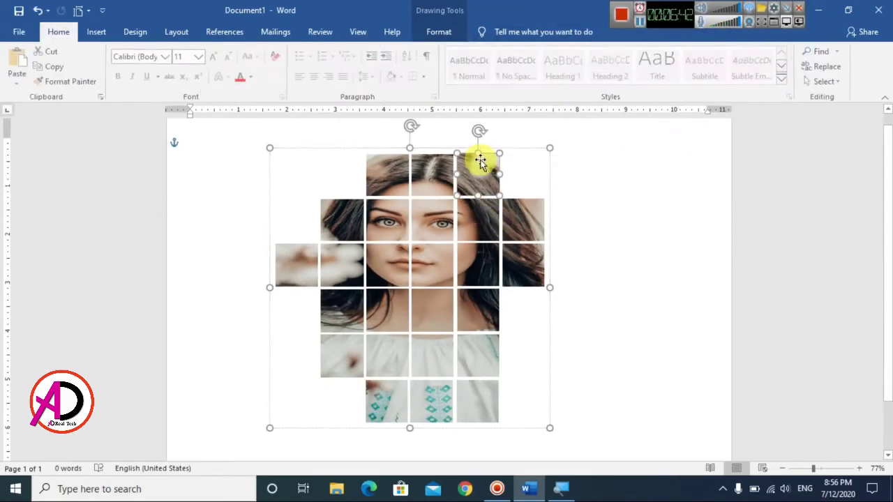
{"action": "left_click", "coordinate": [623, 228]}
{"action": "left_click", "coordinate": [496, 163]}
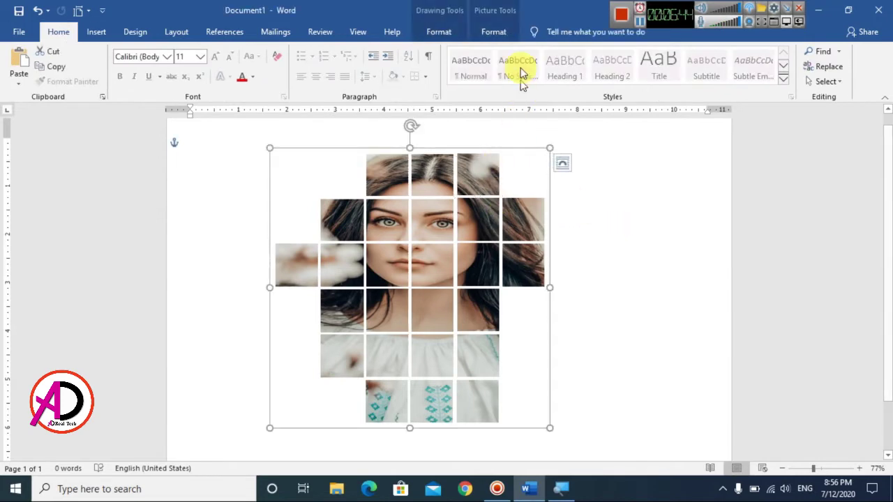
{"action": "left_click", "coordinate": [493, 32]}
Step: Check the mosaic's cropping options, close them unchanged, and deselect the picture
{"action": "left_click", "coordinate": [764, 82]}
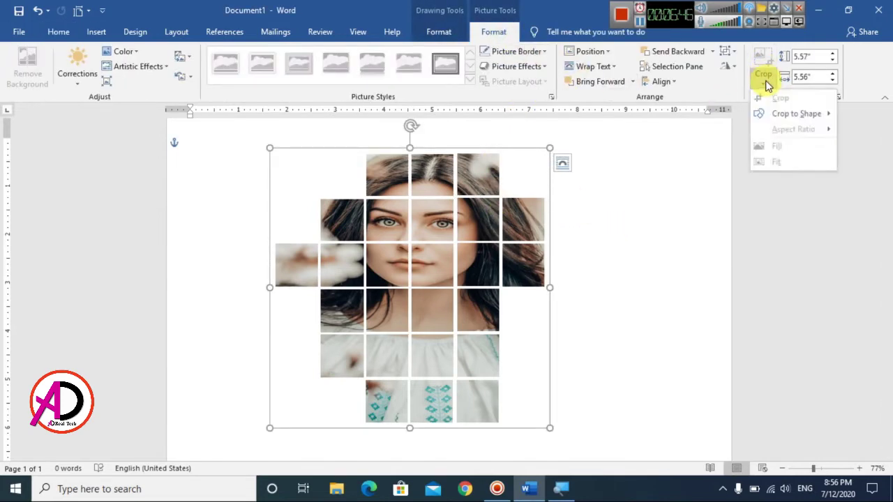
{"action": "left_click", "coordinate": [479, 216]}
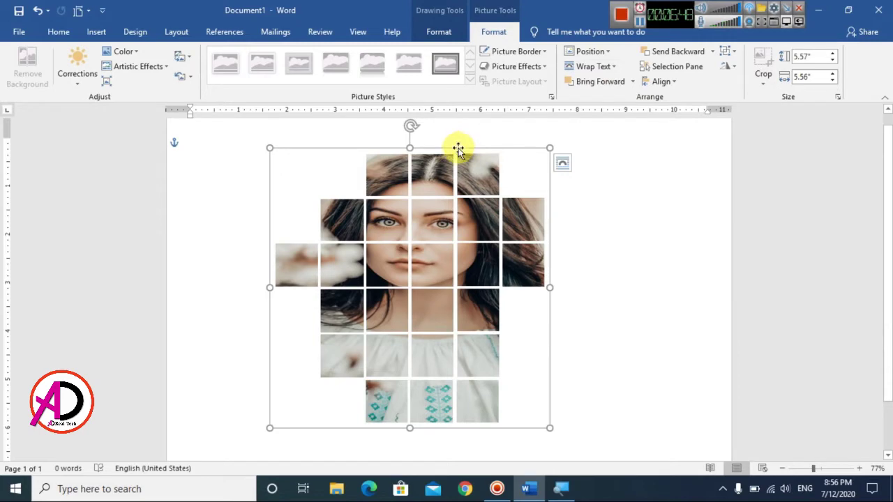
{"action": "left_click", "coordinate": [617, 348]}
{"action": "scroll", "coordinate": [524, 309], "scroll_direction": "up", "scroll_amount": 2, "text": "ctrl"}
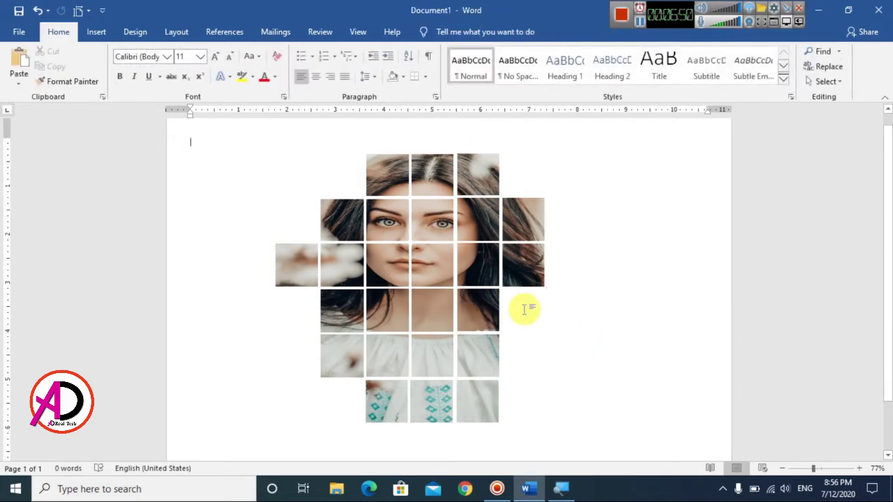
{"action": "scroll", "coordinate": [524, 309], "scroll_direction": "down", "scroll_amount": 3, "text": "ctrl"}
{"action": "scroll", "coordinate": [556, 342], "scroll_direction": "up", "scroll_amount": 2, "text": "ctrl"}
{"action": "scroll", "coordinate": [556, 342], "scroll_direction": "down", "scroll_amount": 2, "text": "ctrl"}
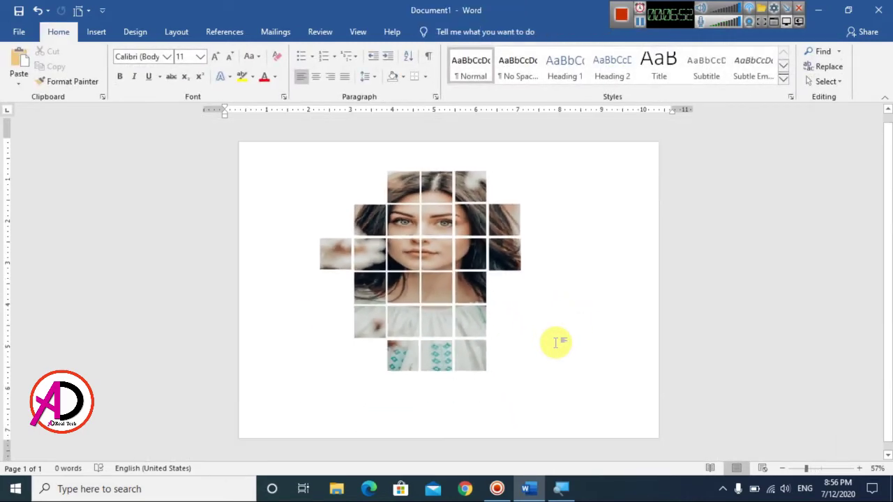
{"action": "scroll", "coordinate": [325, 258], "scroll_direction": "up", "scroll_amount": 1, "text": "ctrl"}
{"action": "scroll", "coordinate": [499, 335], "scroll_direction": "up", "scroll_amount": 2, "text": "ctrl"}
{"action": "scroll", "coordinate": [501, 337], "scroll_direction": "up", "scroll_amount": 1, "text": "ctrl"}
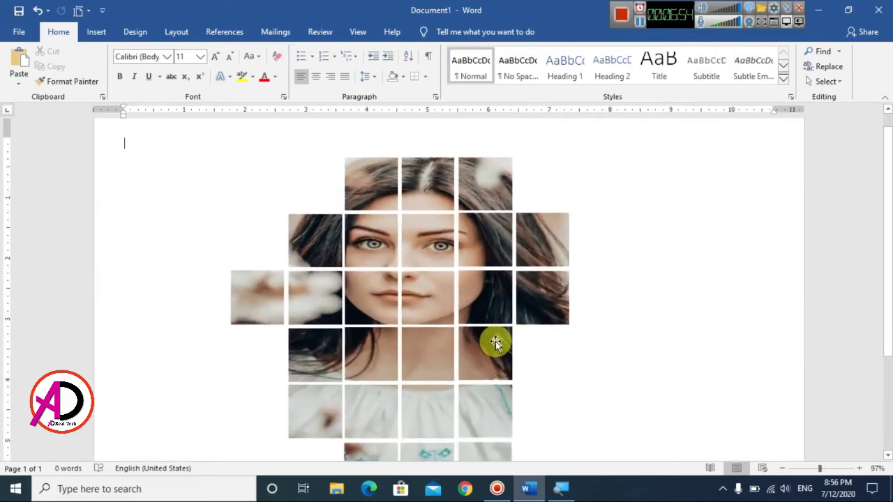
Step: Draw a rectangle over the top-left photo tile and remove its outline
{"action": "left_click", "coordinate": [96, 32]}
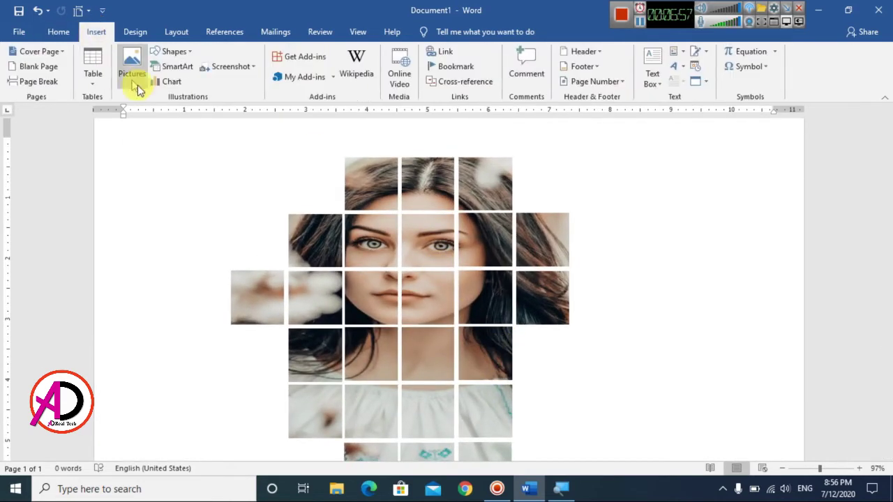
{"action": "left_click", "coordinate": [179, 55]}
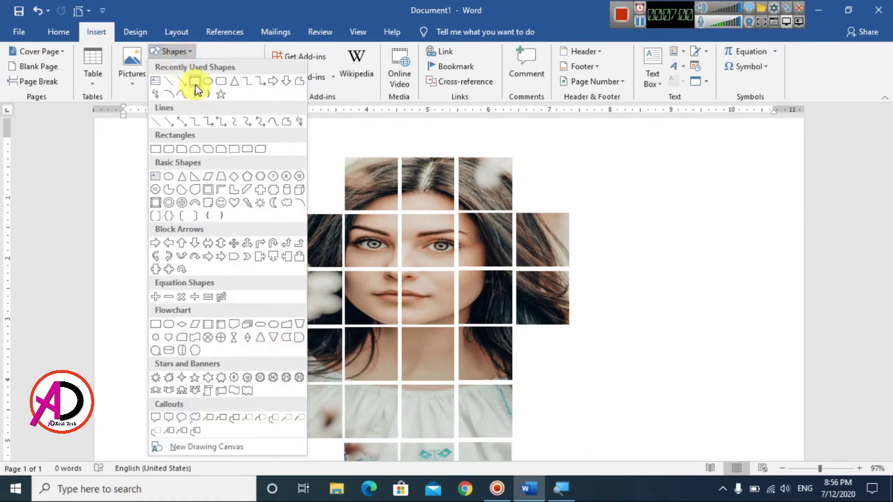
{"action": "left_click", "coordinate": [195, 82]}
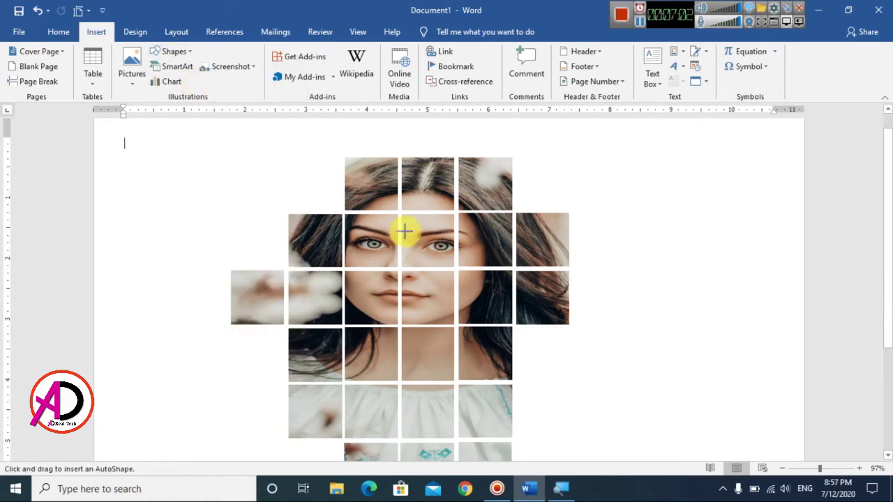
{"action": "scroll", "coordinate": [404, 230], "scroll_direction": "up", "scroll_amount": 3, "text": "ctrl"}
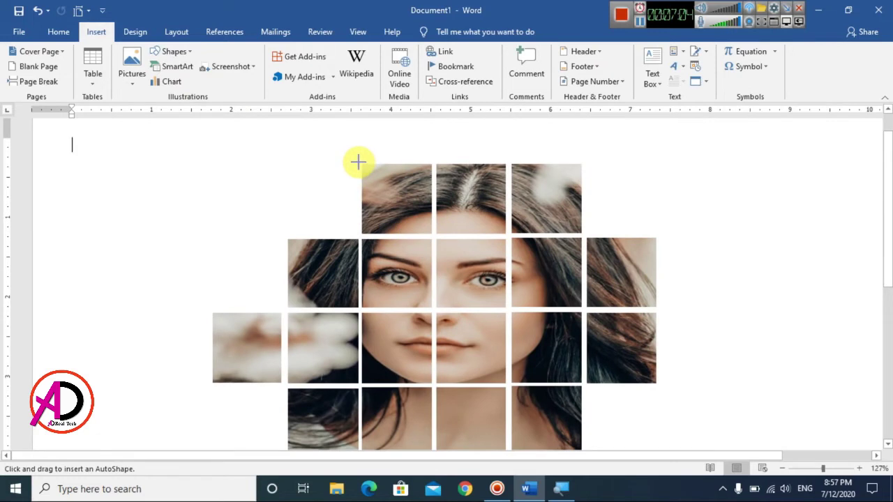
{"action": "left_click_drag", "start_coordinate": [361, 162], "coordinate": [431, 233]}
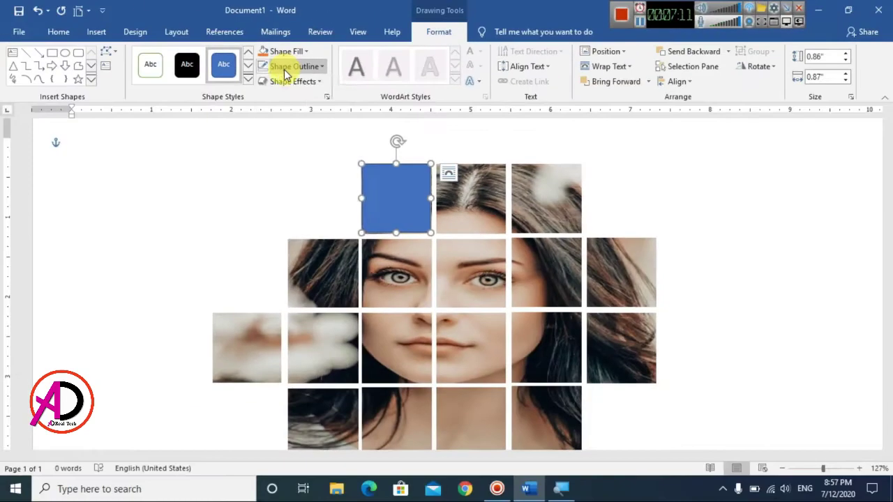
{"action": "left_click", "coordinate": [286, 67]}
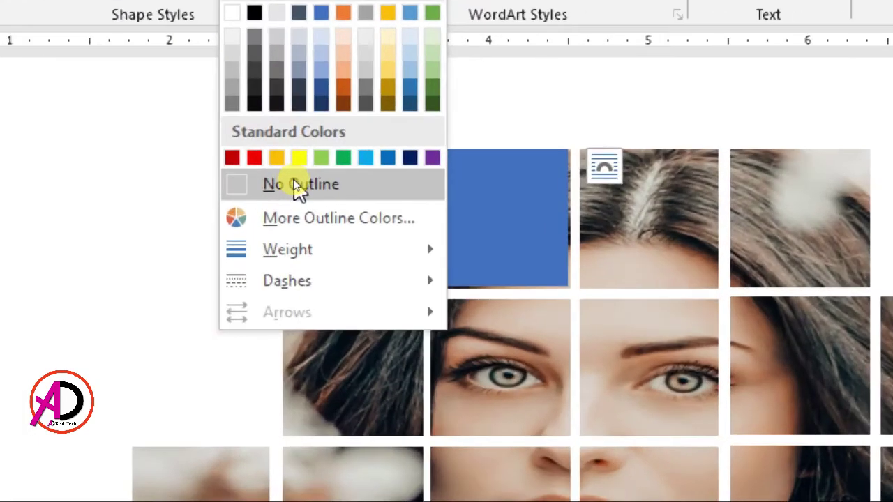
{"action": "left_click", "coordinate": [294, 182]}
Step: Resize the blue square to match the top-left tile and select it
{"action": "left_click", "coordinate": [702, 223]}
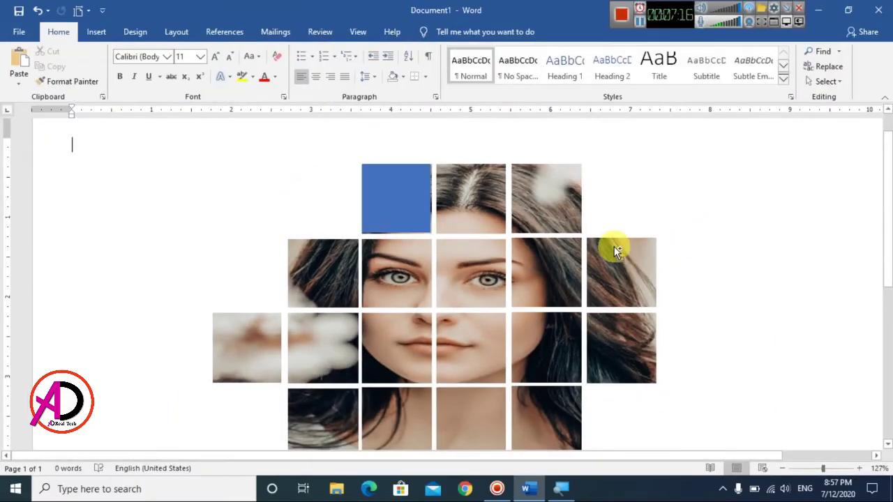
{"action": "scroll", "coordinate": [614, 246], "scroll_direction": "up", "scroll_amount": 4}
{"action": "scroll", "coordinate": [606, 260], "scroll_direction": "up", "scroll_amount": 1}
{"action": "left_click", "coordinate": [544, 237]}
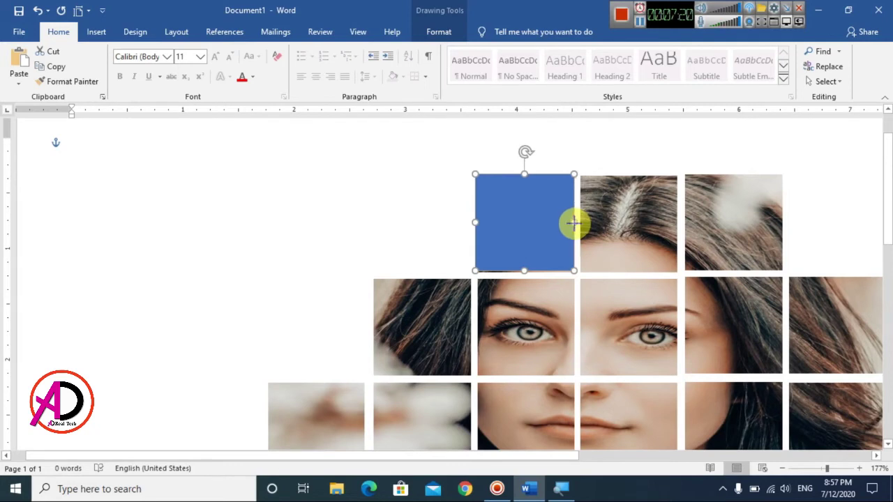
{"action": "left_click_drag", "start_coordinate": [574, 223], "coordinate": [574, 223]}
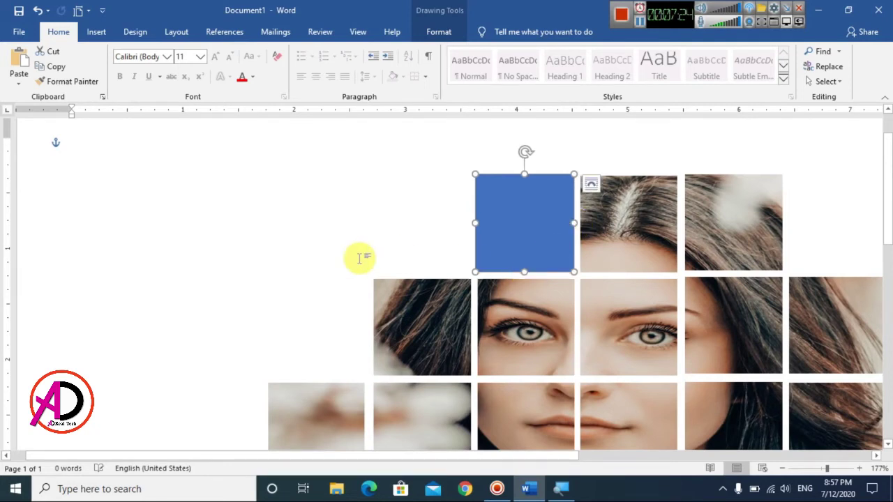
{"action": "scroll", "coordinate": [358, 257], "scroll_direction": "down", "scroll_amount": 7}
{"action": "left_click", "coordinate": [383, 202]}
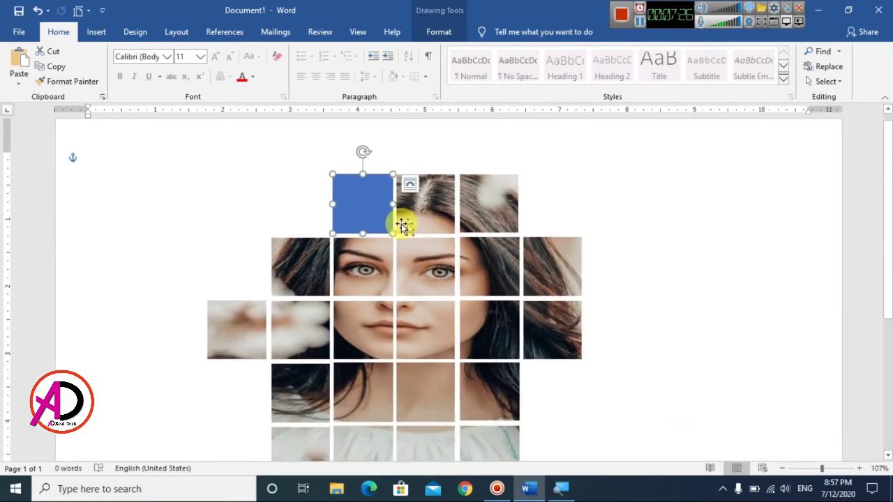
{"action": "scroll", "coordinate": [474, 299], "scroll_direction": "down", "scroll_amount": 3}
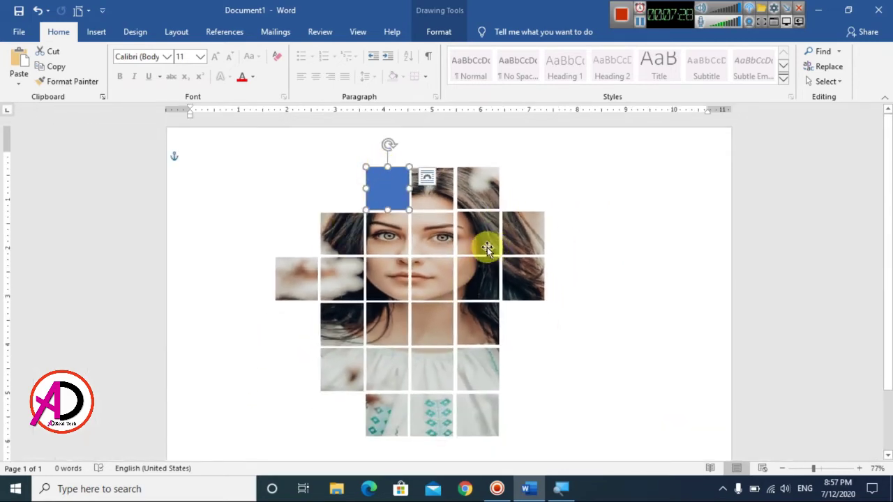
{"action": "left_click", "coordinate": [387, 191]}
Step: Fill the square dark red at 56% transparency and move it onto the top row's right tile
{"action": "right_click", "coordinate": [382, 192]}
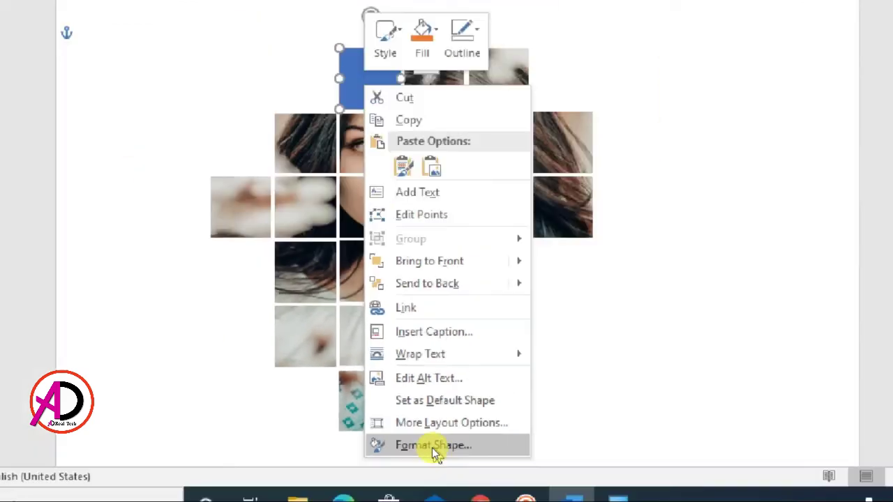
{"action": "left_click", "coordinate": [432, 446]}
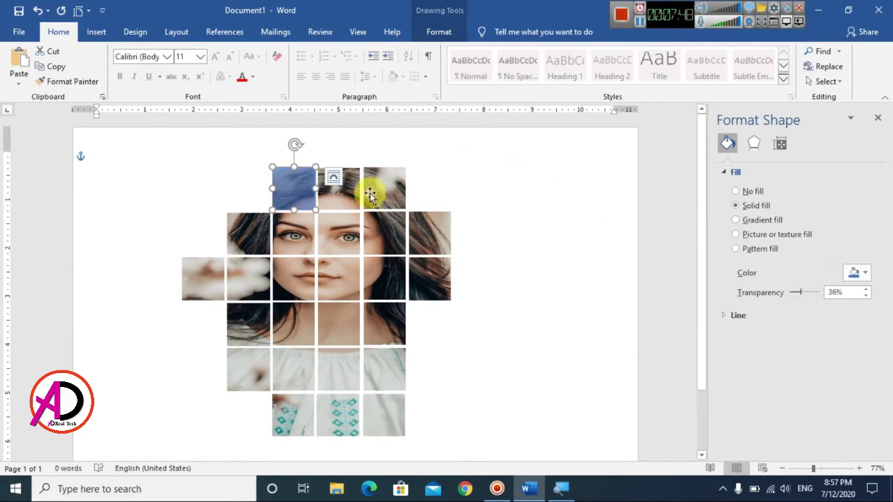
{"action": "left_click", "coordinate": [865, 274]}
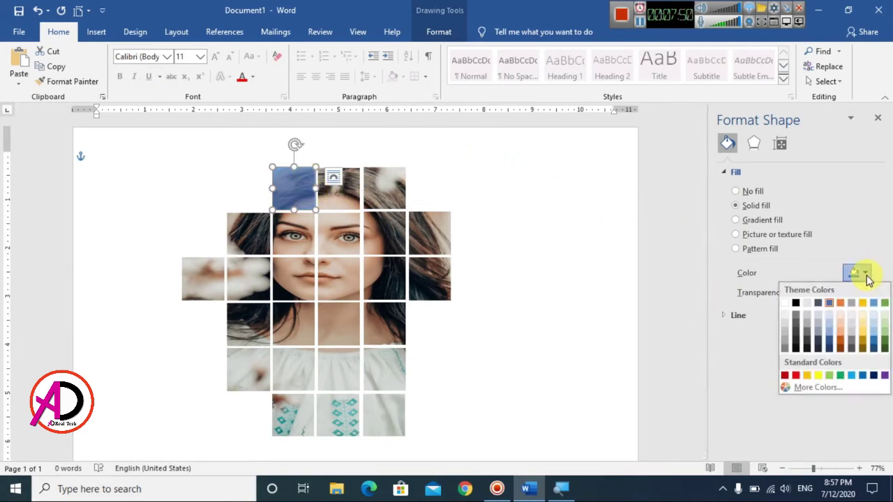
{"action": "left_click", "coordinate": [784, 376]}
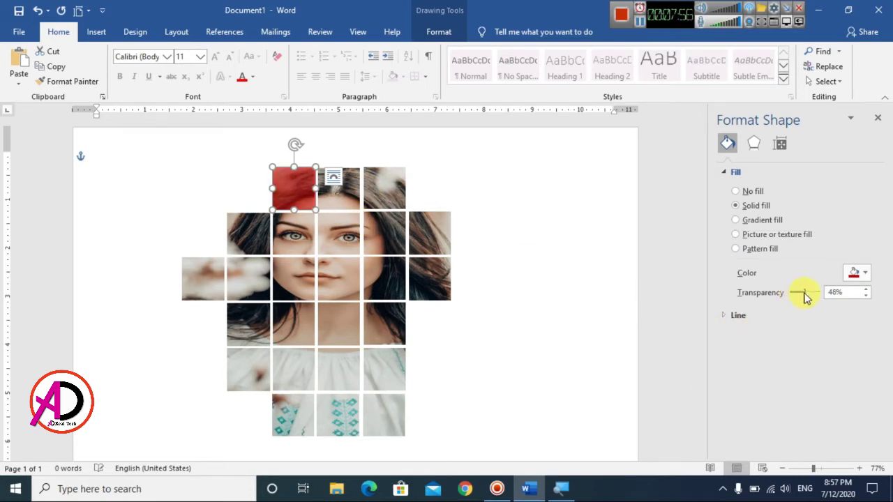
{"action": "left_click_drag", "start_coordinate": [279, 185], "coordinate": [389, 186]}
{"action": "left_click", "coordinate": [527, 194]}
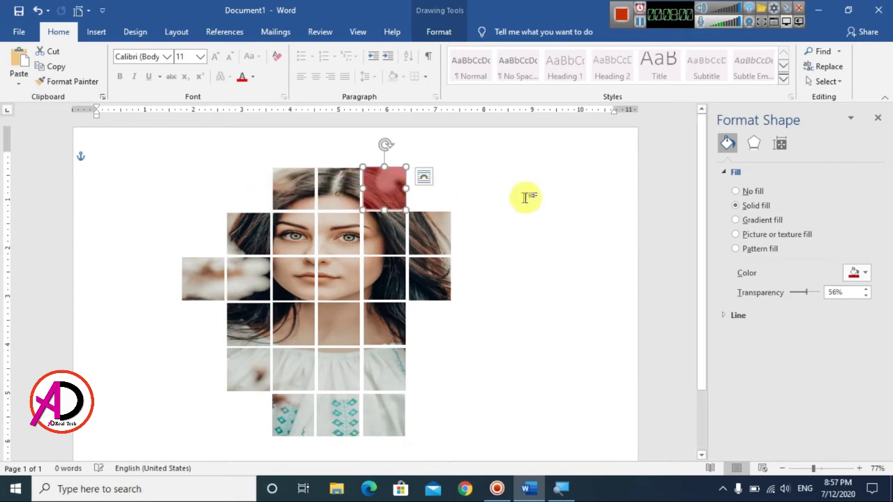
Step: Place a red overlay copy on the centre face tile and fill it orange
{"action": "scroll", "coordinate": [535, 222], "scroll_direction": "up", "scroll_amount": 3}
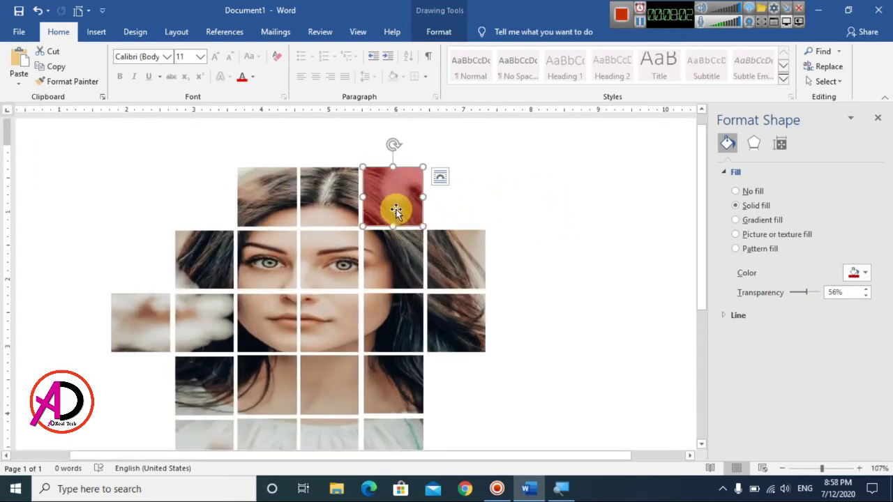
{"action": "left_click_drag", "start_coordinate": [396, 210], "coordinate": [338, 327]}
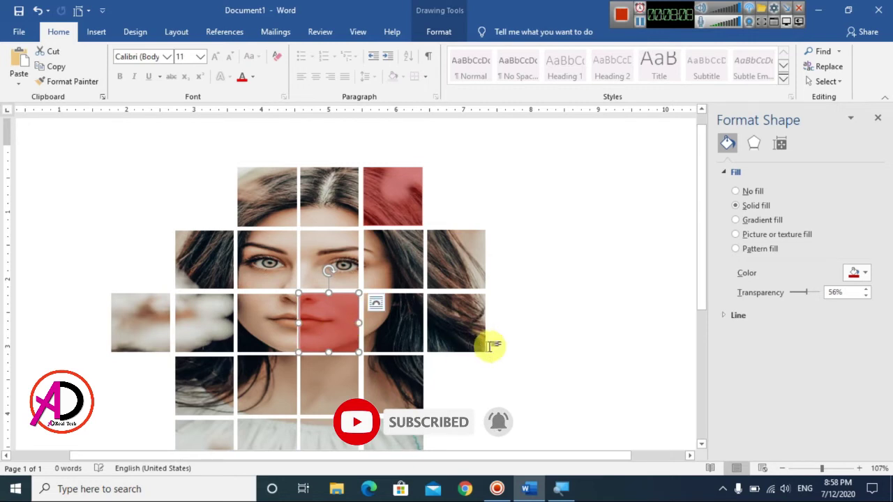
{"action": "left_click", "coordinate": [865, 273]}
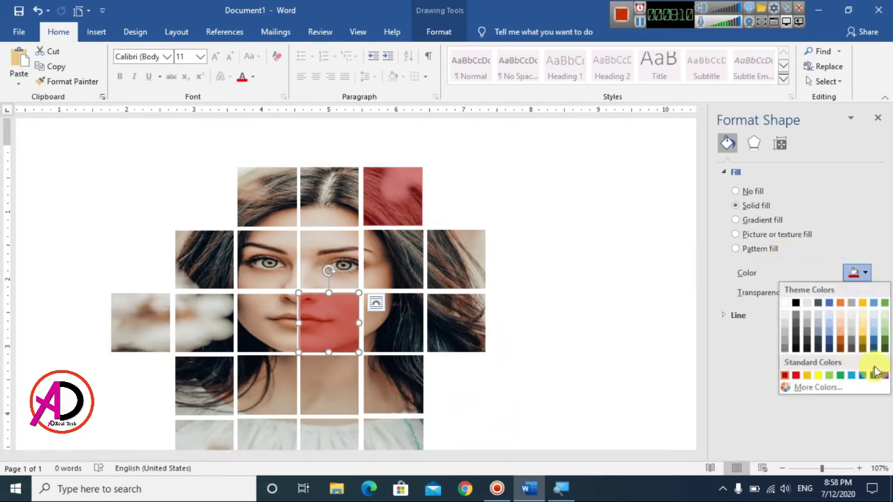
{"action": "left_click", "coordinate": [833, 301]}
{"action": "left_click", "coordinate": [593, 291]}
Step: Copy the red overlay onto the top row's left tile and make it green
{"action": "scroll", "coordinate": [574, 282], "scroll_direction": "down", "scroll_amount": 5}
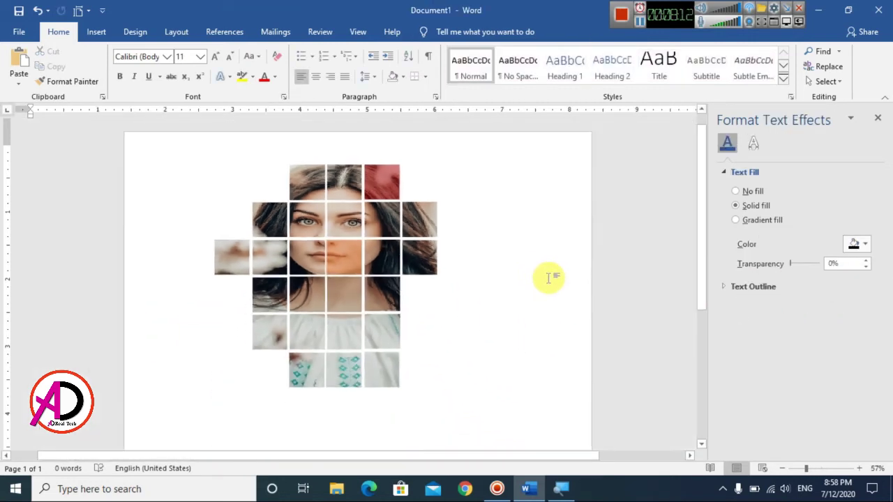
{"action": "scroll", "coordinate": [548, 279], "scroll_direction": "up", "scroll_amount": 2}
{"action": "left_click", "coordinate": [384, 187]}
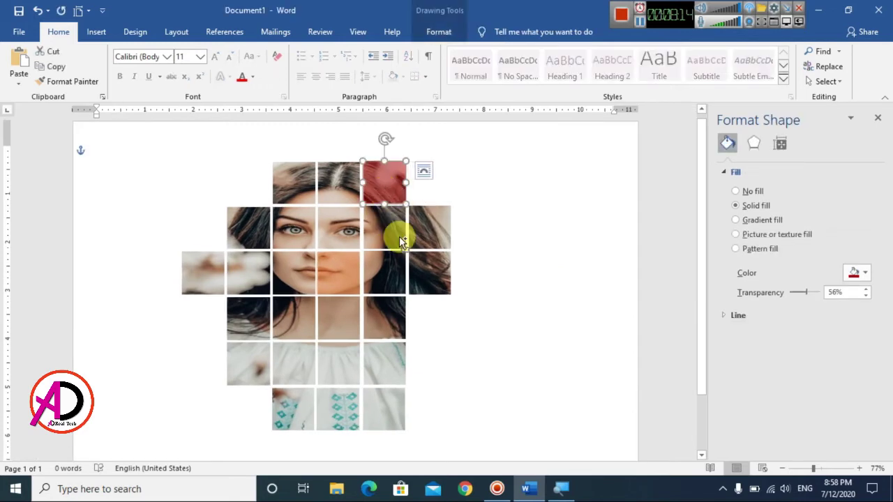
{"action": "left_click_drag", "start_coordinate": [400, 194], "coordinate": [304, 186]}
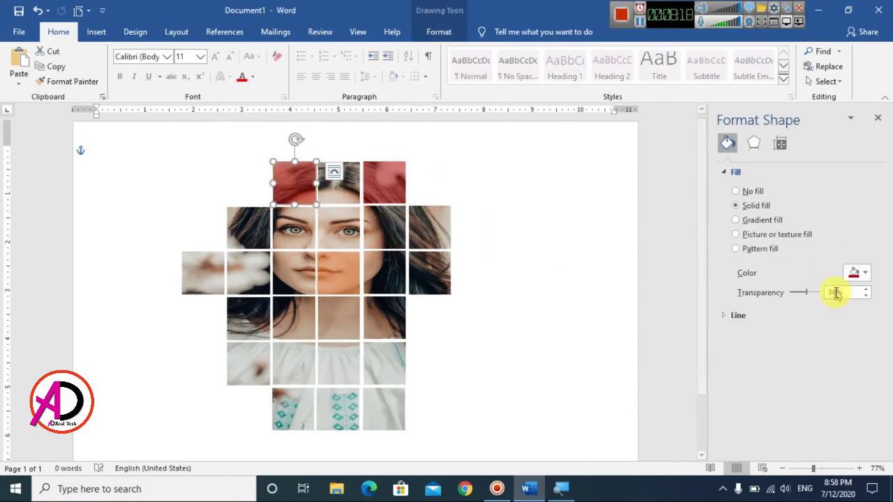
{"action": "left_click", "coordinate": [864, 273]}
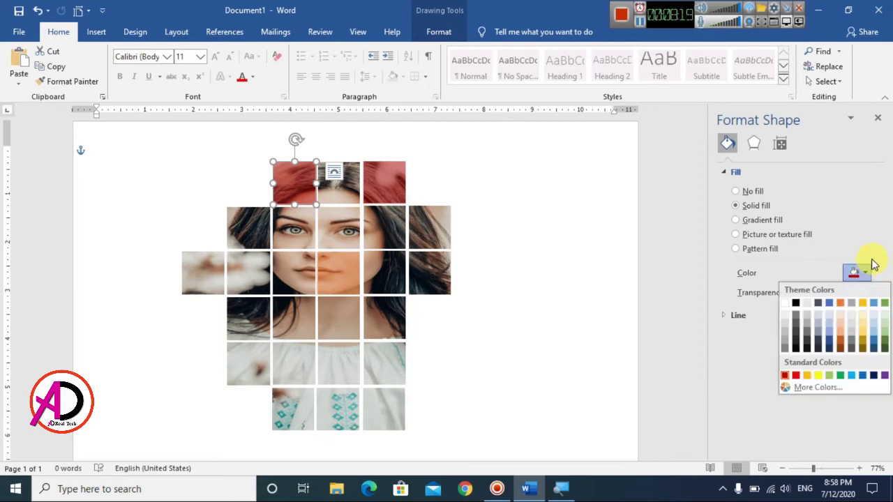
{"action": "left_click", "coordinate": [840, 376]}
Step: Copy the green overlay onto the rightmost tile of the lower blouse row
{"action": "scroll", "coordinate": [565, 268], "scroll_direction": "up", "scroll_amount": 4}
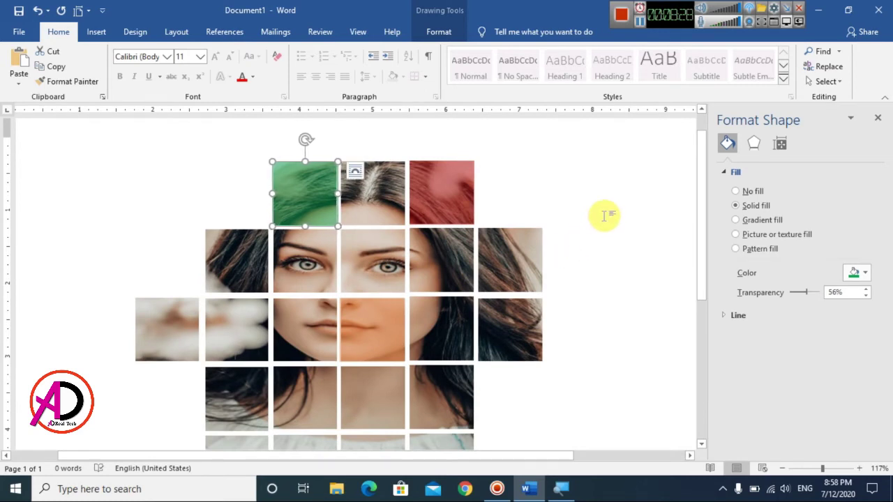
{"action": "scroll", "coordinate": [592, 230], "scroll_direction": "down", "scroll_amount": 4}
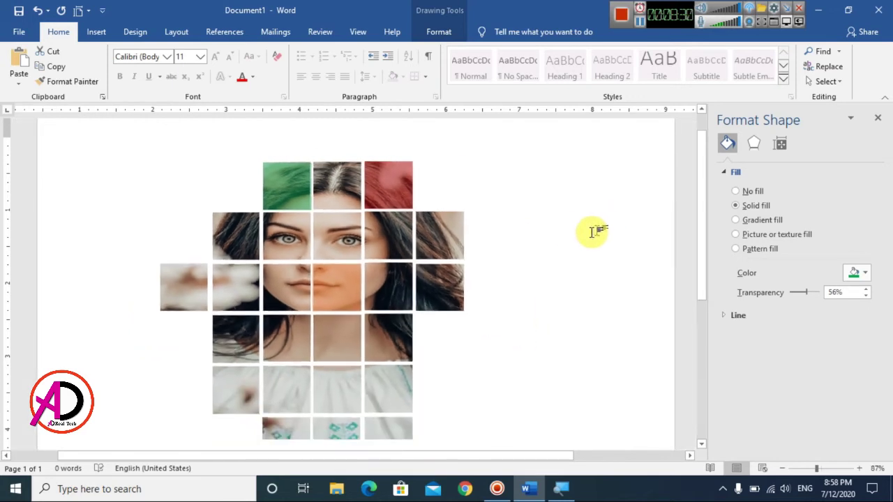
{"action": "left_click", "coordinate": [508, 219]}
{"action": "scroll", "coordinate": [534, 243], "scroll_direction": "down", "scroll_amount": 1}
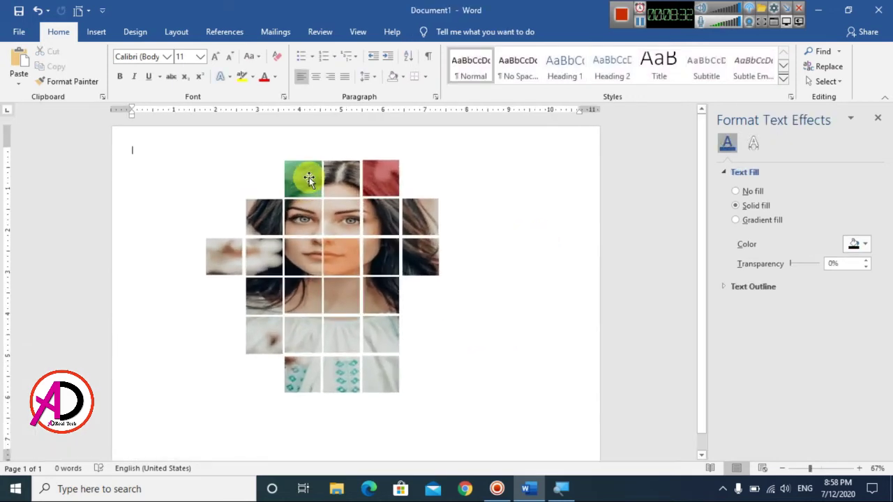
{"action": "left_click", "coordinate": [329, 197]}
{"action": "left_click_drag", "start_coordinate": [329, 198], "coordinate": [384, 339]}
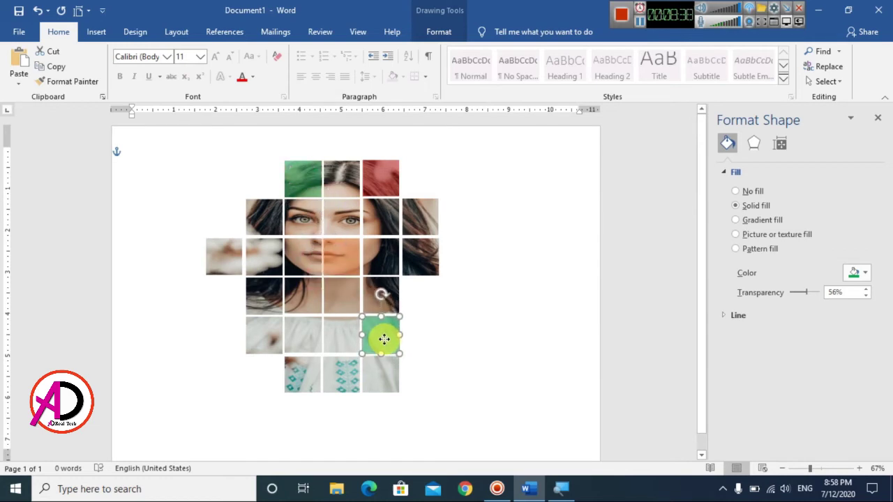
Step: Recolour the lower-right blouse overlay purple and copy it onto the far-left tile
{"action": "left_click", "coordinate": [869, 274]}
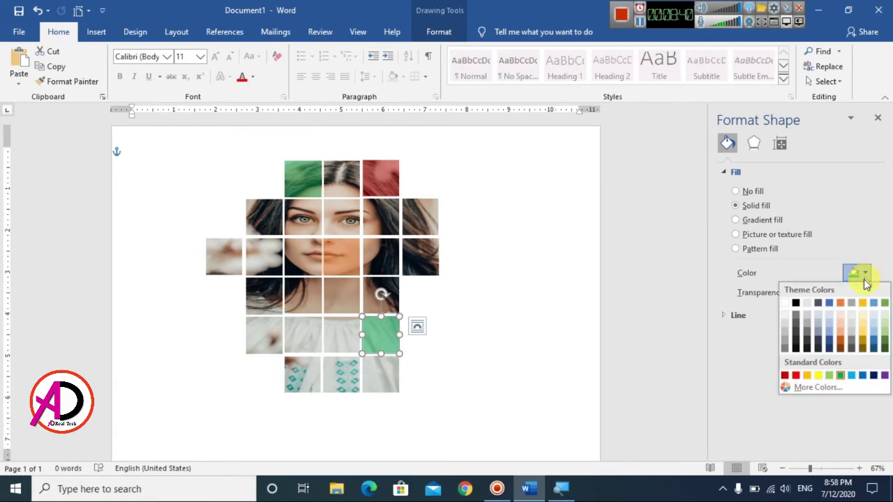
{"action": "left_click", "coordinate": [884, 373]}
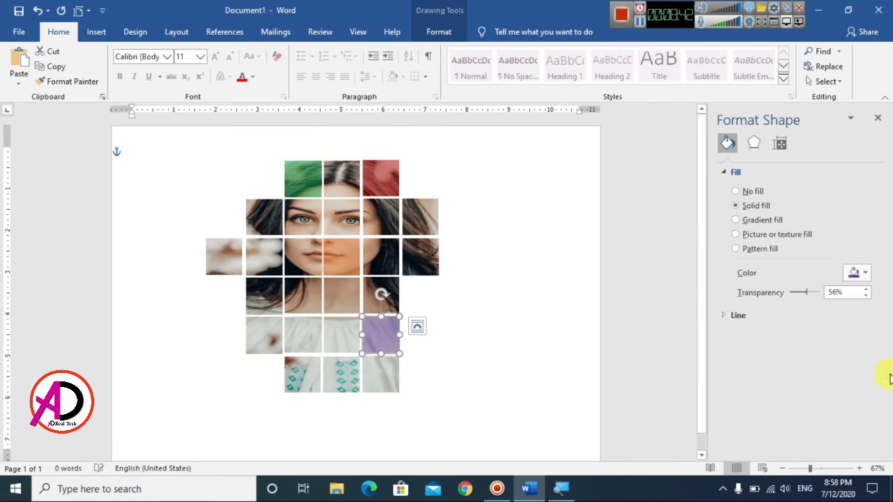
{"action": "left_click", "coordinate": [534, 323]}
{"action": "left_click", "coordinate": [398, 329]}
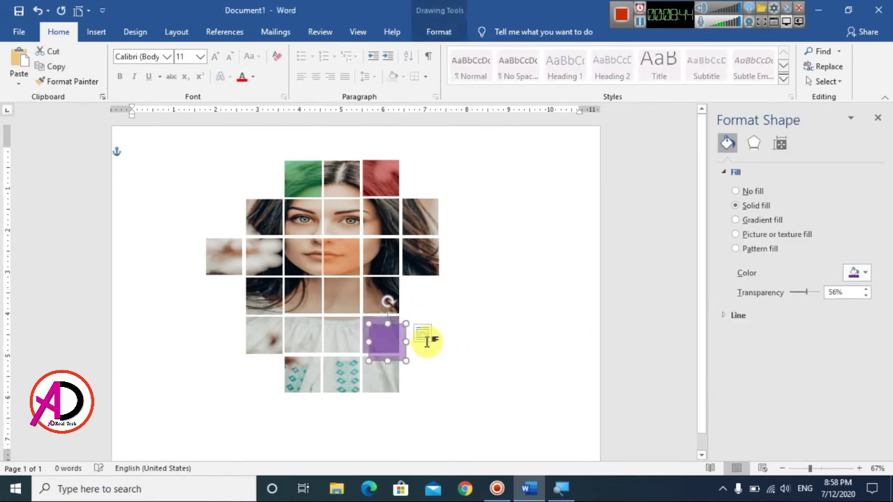
{"action": "left_click_drag", "start_coordinate": [383, 338], "coordinate": [224, 259]}
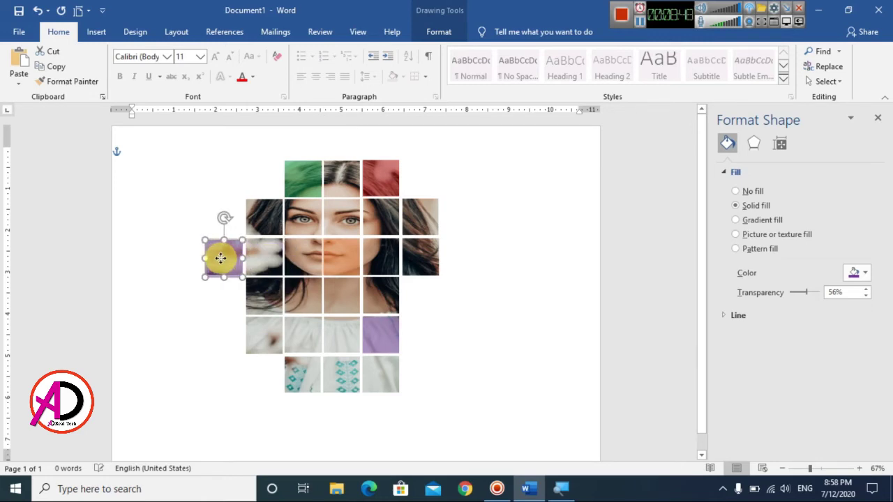
Step: Change the far-left overlay copy from purple to orange
{"action": "left_click", "coordinate": [514, 325]}
{"action": "scroll", "coordinate": [405, 315], "scroll_direction": "up", "scroll_amount": 5}
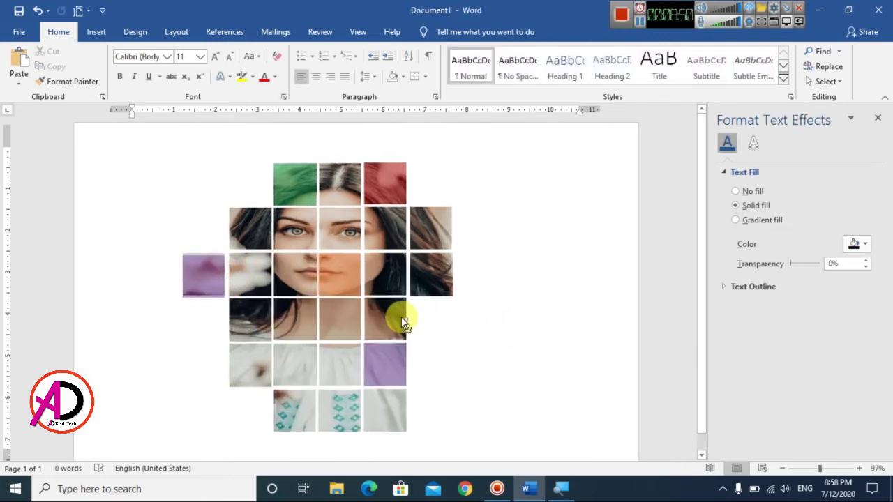
{"action": "left_click", "coordinate": [210, 341]}
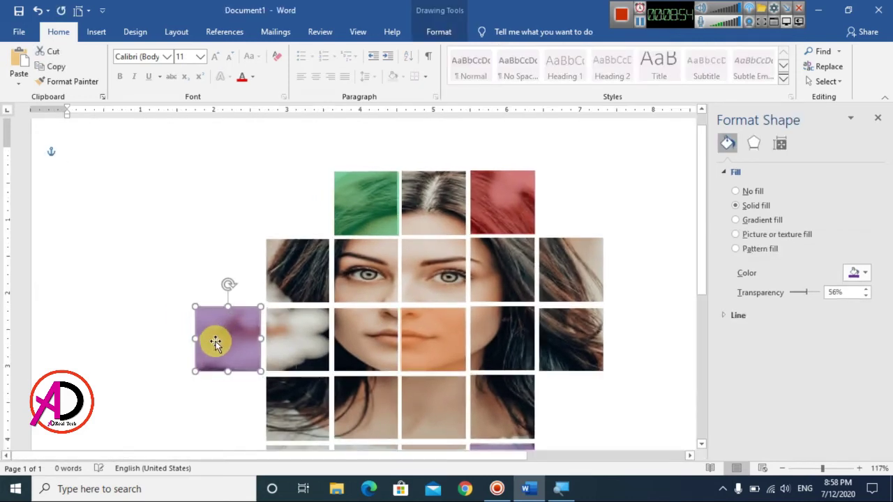
{"action": "left_click", "coordinate": [230, 249]}
{"action": "scroll", "coordinate": [233, 300], "scroll_direction": "down", "scroll_amount": 2}
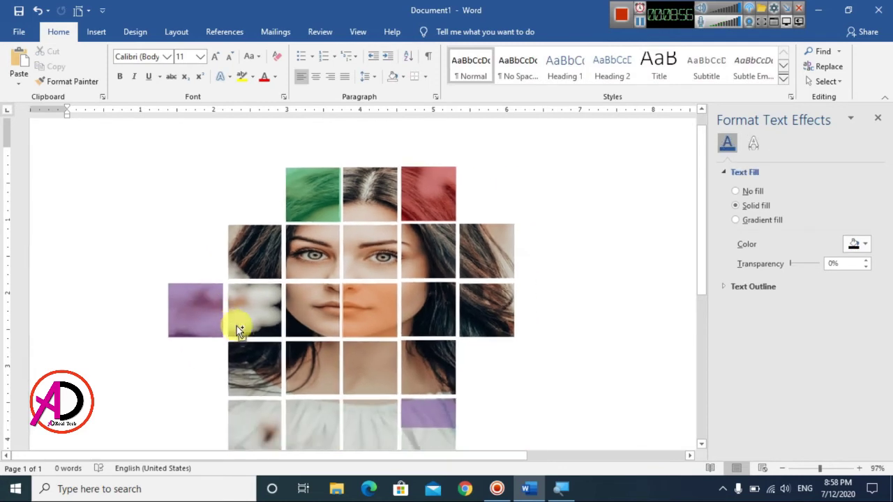
{"action": "left_click", "coordinate": [190, 296]}
{"action": "left_click", "coordinate": [864, 273]}
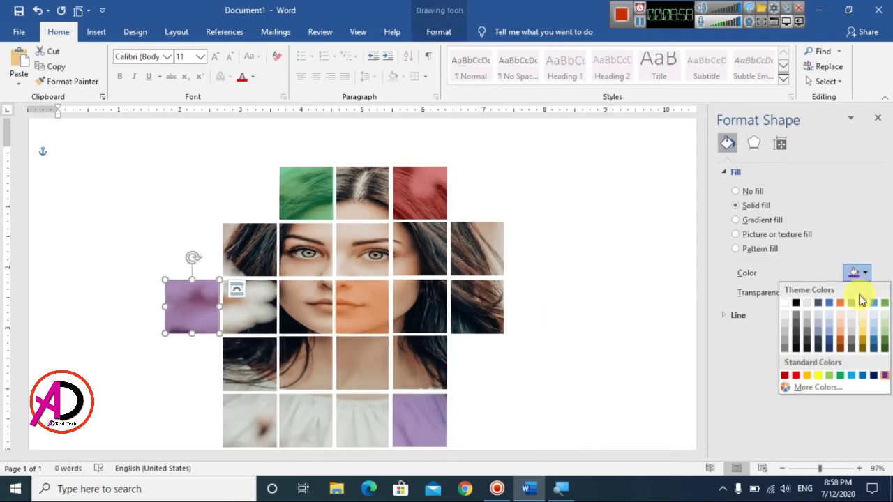
{"action": "left_click", "coordinate": [840, 302]}
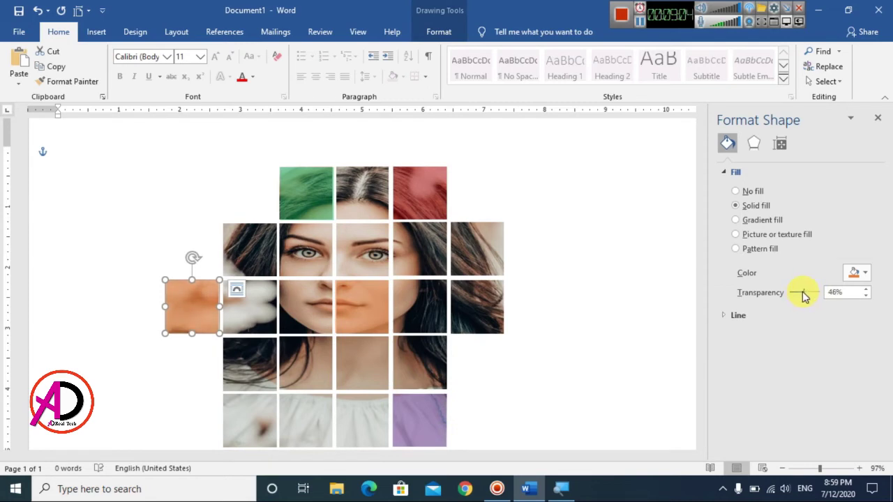
{"action": "left_click", "coordinate": [598, 265]}
Step: Copy the orange overlay onto the lower-left tile and make it yellow
{"action": "scroll", "coordinate": [155, 309], "scroll_direction": "down", "scroll_amount": 1}
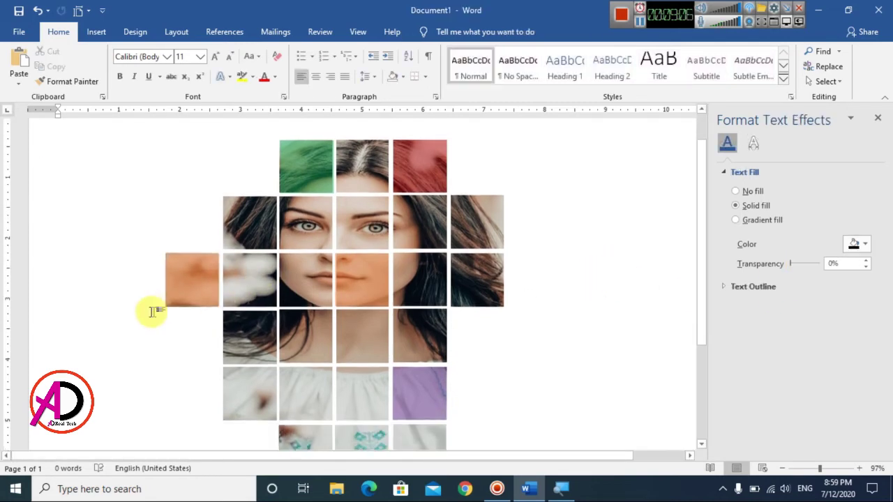
{"action": "left_click", "coordinate": [193, 274]}
{"action": "mouse_move", "coordinate": [209, 289]}
{"action": "left_mouse_down"}
{"action": "mouse_move", "coordinate": [345, 417]}
{"action": "mouse_move", "coordinate": [267, 379]}
{"action": "mouse_move", "coordinate": [264, 385]}
{"action": "left_mouse_up"}
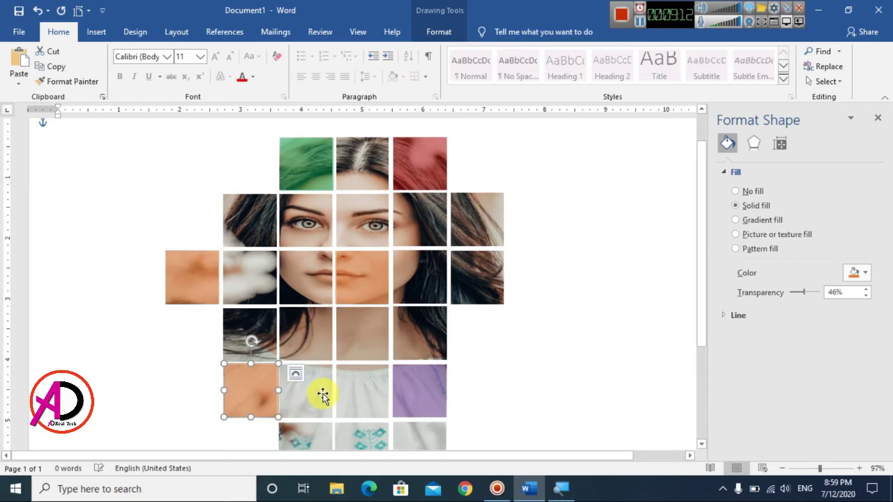
{"action": "left_click", "coordinate": [864, 272]}
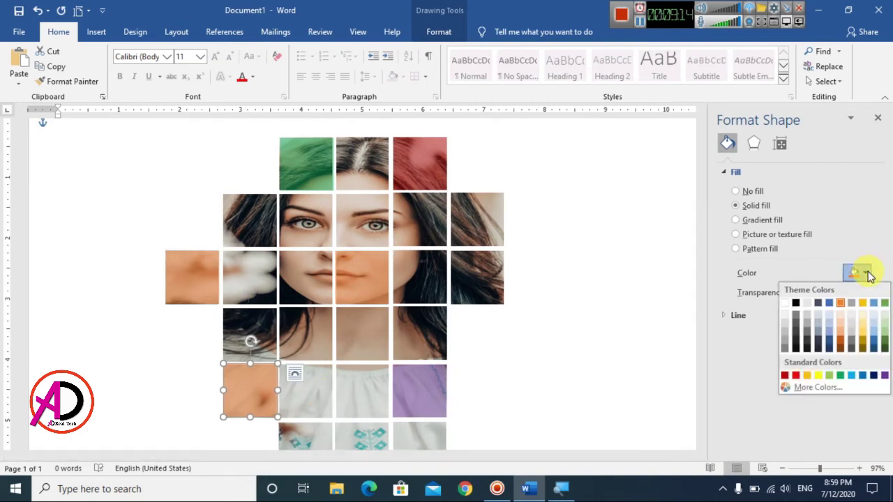
{"action": "left_click", "coordinate": [818, 376]}
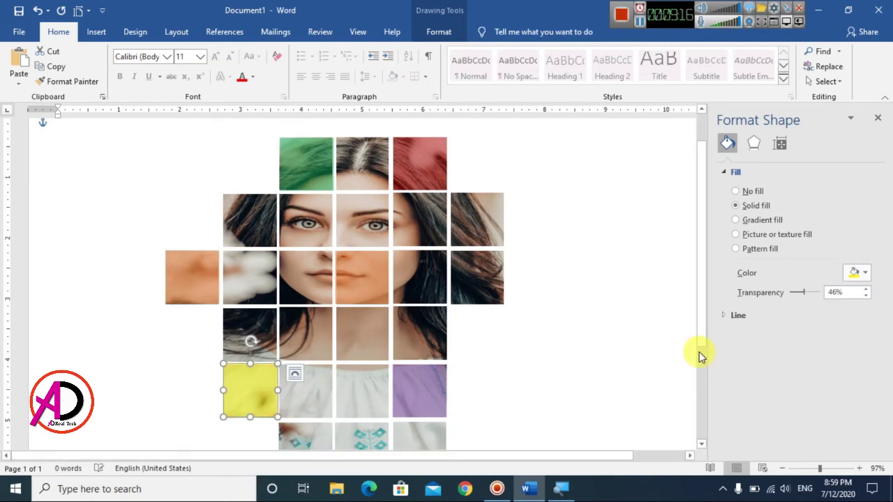
Step: Change the face-centre overlay to yellow
{"action": "scroll", "coordinate": [528, 295], "scroll_direction": "down", "scroll_amount": 3}
{"action": "scroll", "coordinate": [534, 298], "scroll_direction": "down", "scroll_amount": 5}
{"action": "scroll", "coordinate": [534, 298], "scroll_direction": "up", "scroll_amount": 2}
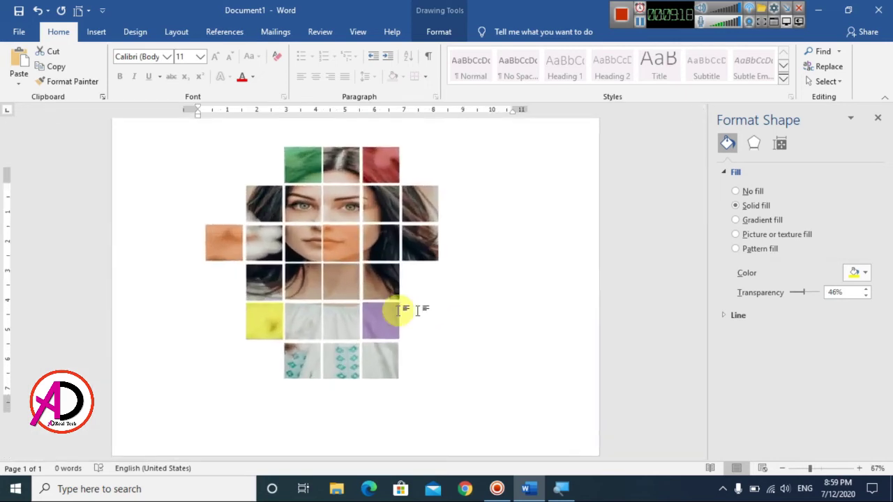
{"action": "left_click", "coordinate": [333, 242]}
{"action": "left_click", "coordinate": [865, 272]}
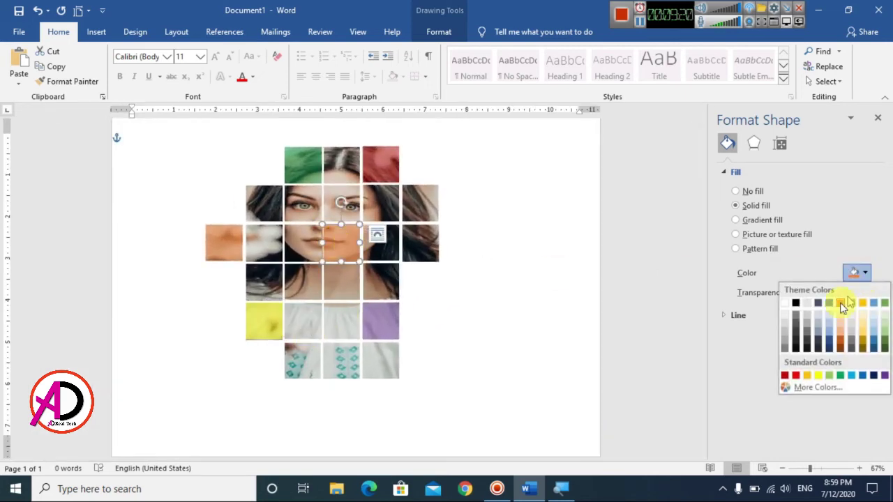
{"action": "left_click", "coordinate": [820, 377]}
{"action": "left_click", "coordinate": [524, 302]}
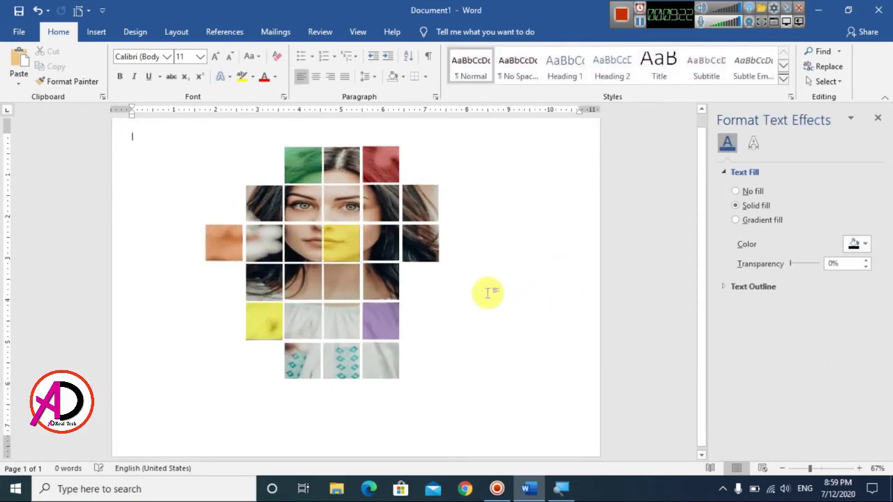
Step: Copy the yellow face-centre overlay onto the upper-right hair tile
{"action": "scroll", "coordinate": [486, 293], "scroll_direction": "up", "scroll_amount": 1}
{"action": "scroll", "coordinate": [486, 293], "scroll_direction": "down", "scroll_amount": 1}
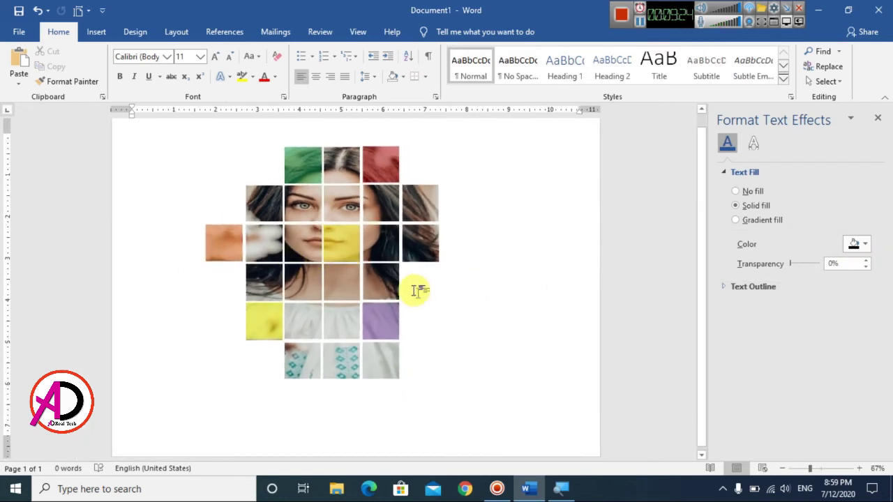
{"action": "left_click", "coordinate": [346, 246]}
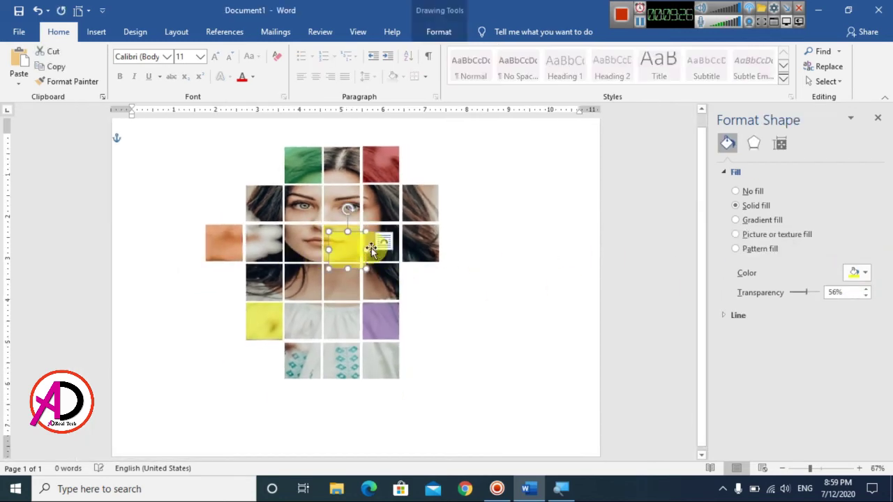
{"action": "left_click_drag", "start_coordinate": [371, 249], "coordinate": [416, 203]}
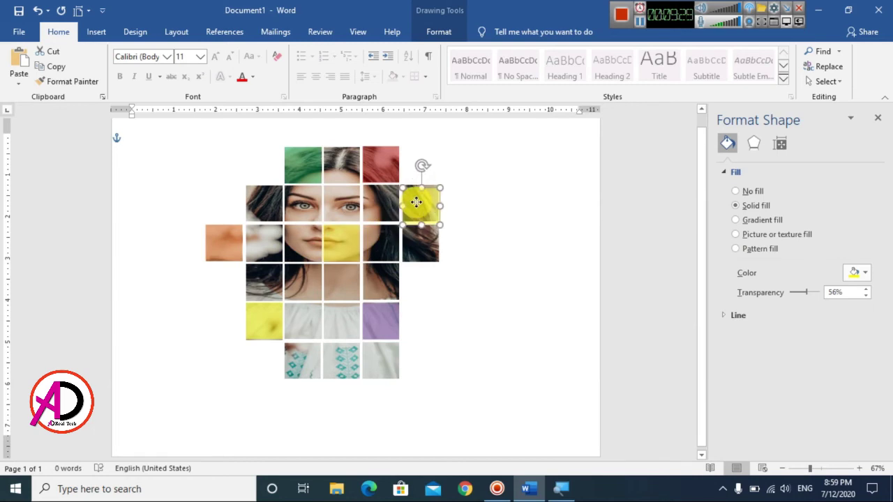
Step: Give the right-edge overlay a custom bright green from the Colors spectrum
{"action": "left_click", "coordinate": [865, 272]}
{"action": "left_click", "coordinate": [817, 388]}
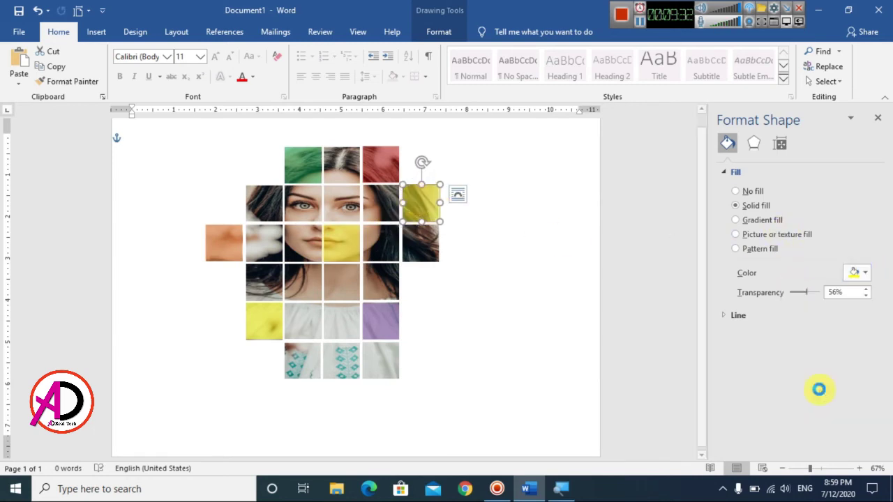
{"action": "left_click", "coordinate": [690, 150]}
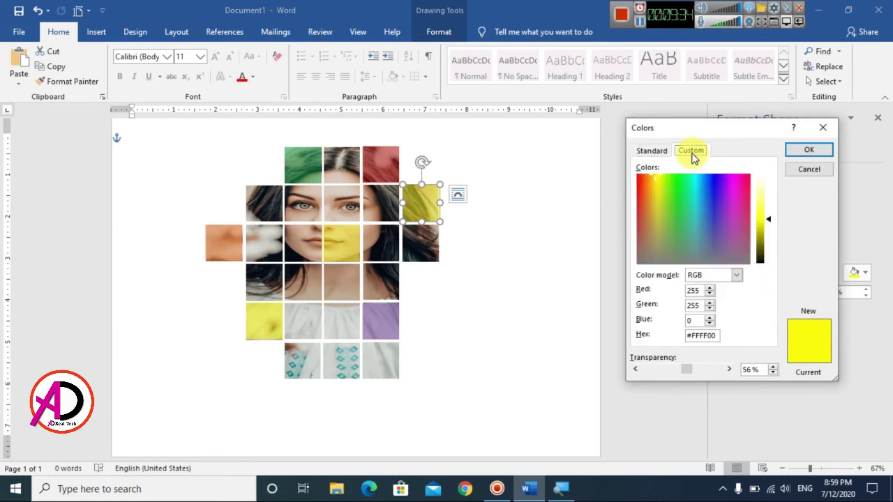
{"action": "left_click_drag", "start_coordinate": [654, 197], "coordinate": [676, 179]}
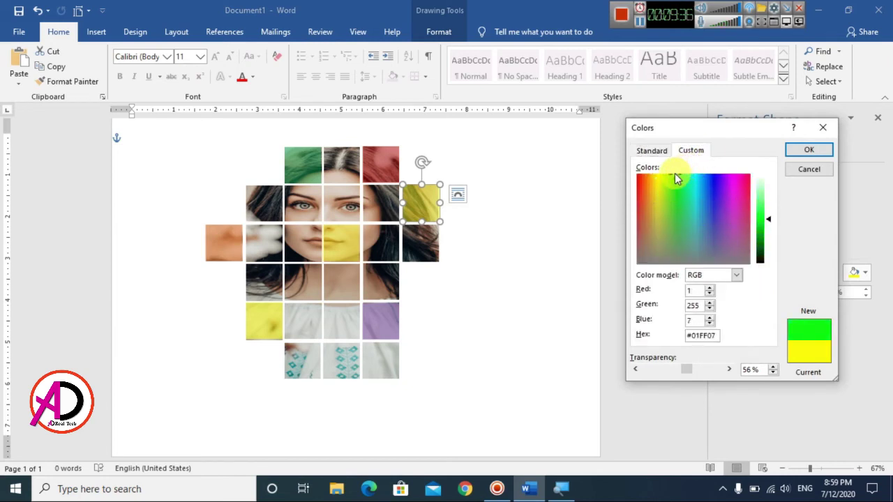
{"action": "left_click", "coordinate": [813, 155]}
Step: Copy the green overlay onto the right-end tile just below it
{"action": "left_click", "coordinate": [479, 251]}
{"action": "scroll", "coordinate": [488, 252], "scroll_direction": "up", "scroll_amount": 3}
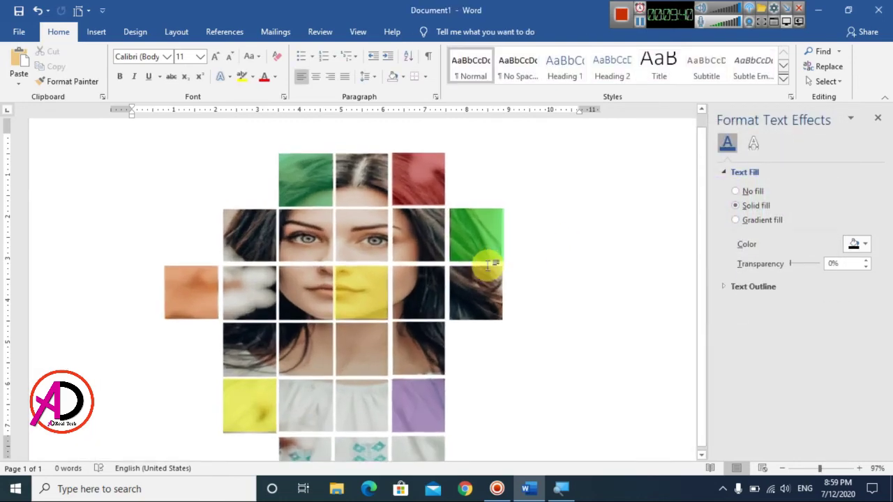
{"action": "left_click", "coordinate": [482, 251]}
{"action": "left_click", "coordinate": [575, 256]}
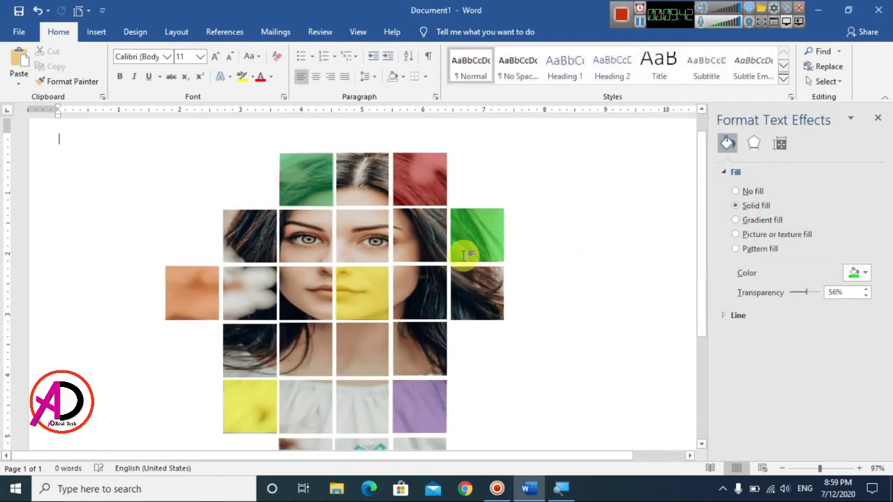
{"action": "left_click", "coordinate": [467, 248]}
{"action": "left_click_drag", "start_coordinate": [475, 248], "coordinate": [477, 291]}
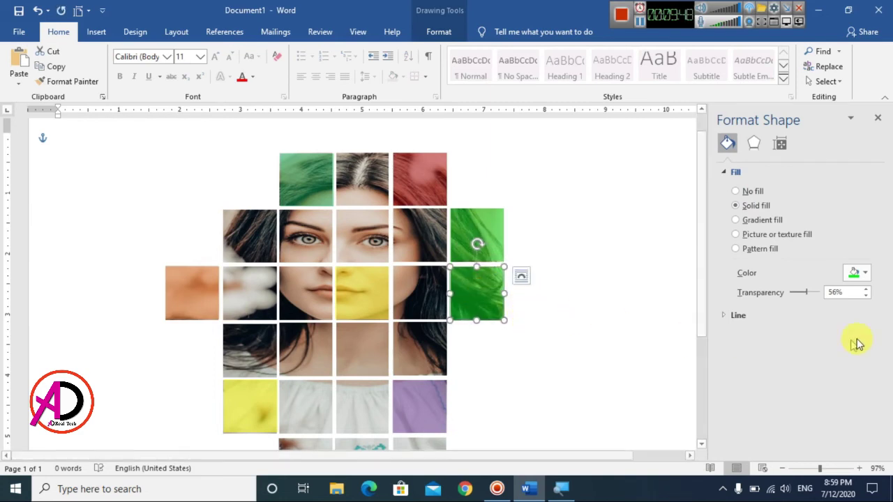
Step: Pick a custom bright magenta in the Colors spectrum for the copied square
{"action": "left_click", "coordinate": [862, 274]}
{"action": "left_click", "coordinate": [809, 414]}
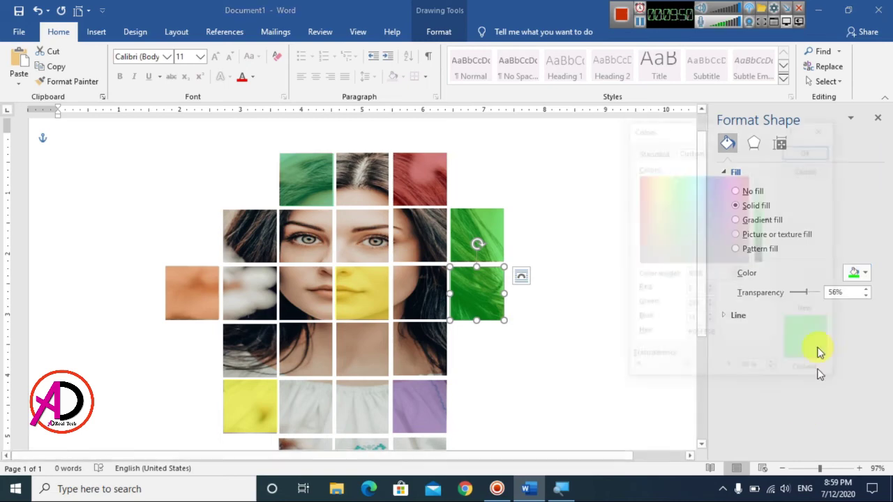
{"action": "left_click_drag", "start_coordinate": [732, 205], "coordinate": [736, 179]}
Step: Apply the custom magenta to the right-edge square
{"action": "left_click", "coordinate": [809, 151]}
{"action": "left_click", "coordinate": [514, 319]}
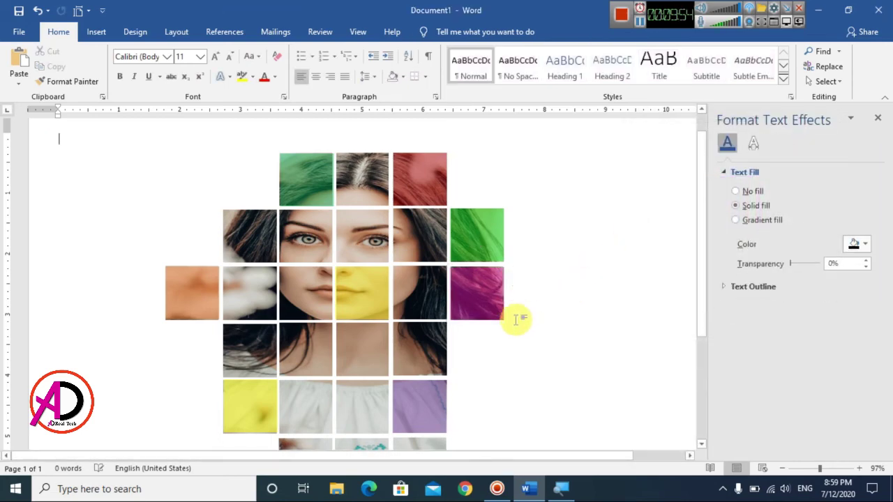
{"action": "scroll", "coordinate": [514, 319], "scroll_direction": "down", "scroll_amount": 4}
Step: Copy the magenta square onto the fourth row's second tile, below the left cheek
{"action": "left_click", "coordinate": [410, 263]}
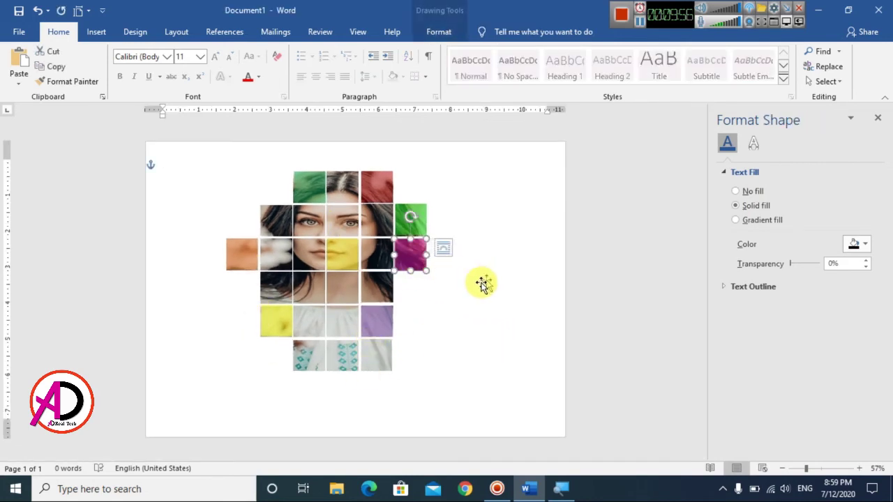
{"action": "left_click_drag", "start_coordinate": [413, 261], "coordinate": [309, 289]}
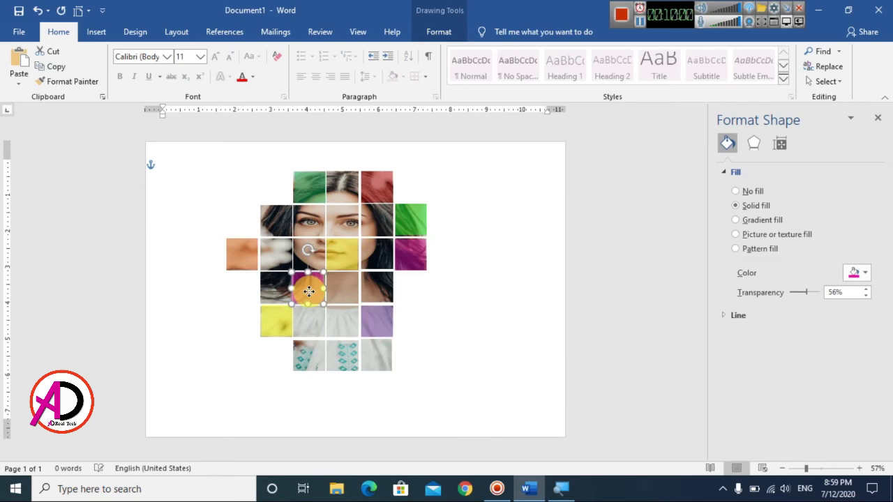
{"action": "scroll", "coordinate": [309, 290], "scroll_direction": "up", "scroll_amount": 4}
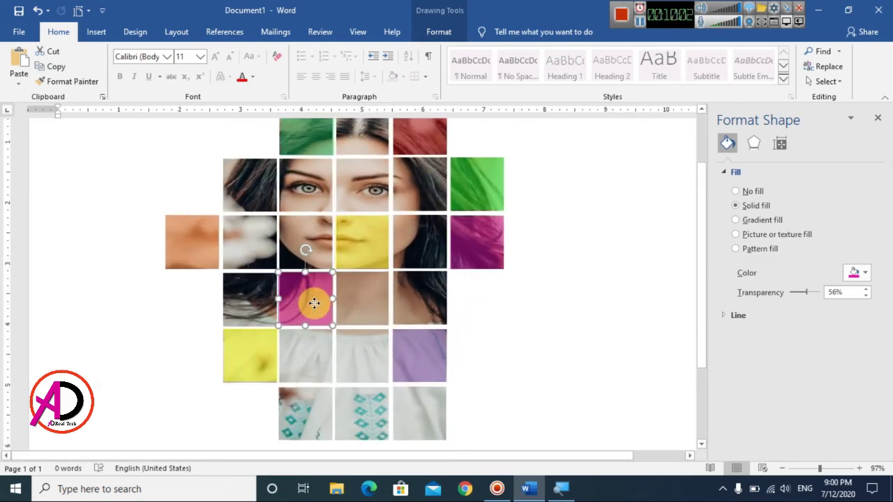
{"action": "left_click", "coordinate": [507, 335]}
{"action": "scroll", "coordinate": [484, 341], "scroll_direction": "down", "scroll_amount": 5}
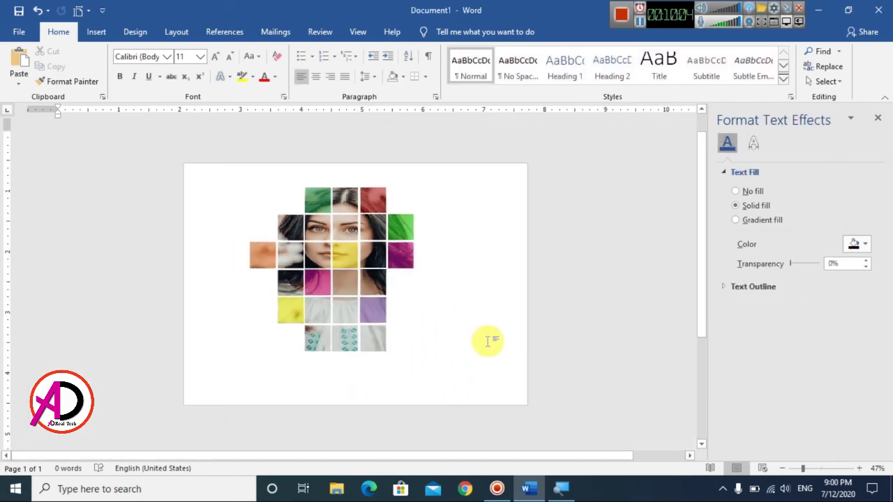
{"action": "scroll", "coordinate": [483, 341], "scroll_direction": "up", "scroll_amount": 2}
{"action": "scroll", "coordinate": [409, 279], "scroll_direction": "down", "scroll_amount": 1}
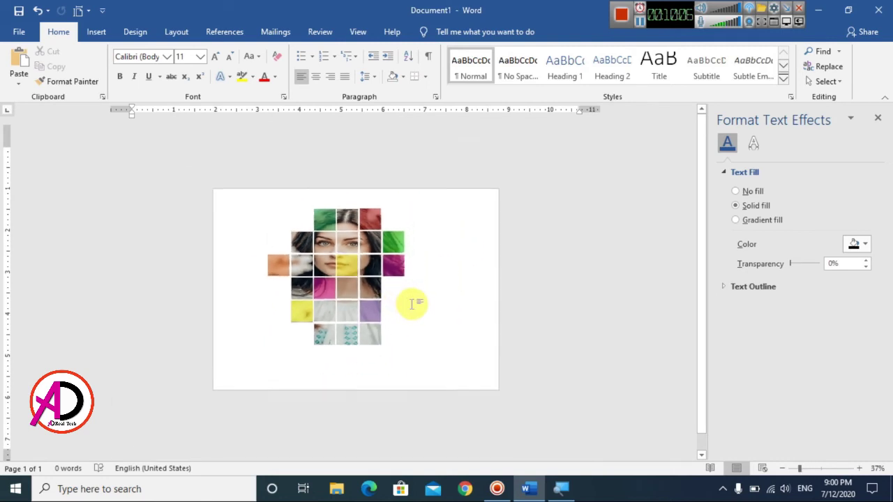
{"action": "scroll", "coordinate": [412, 302], "scroll_direction": "up", "scroll_amount": 2}
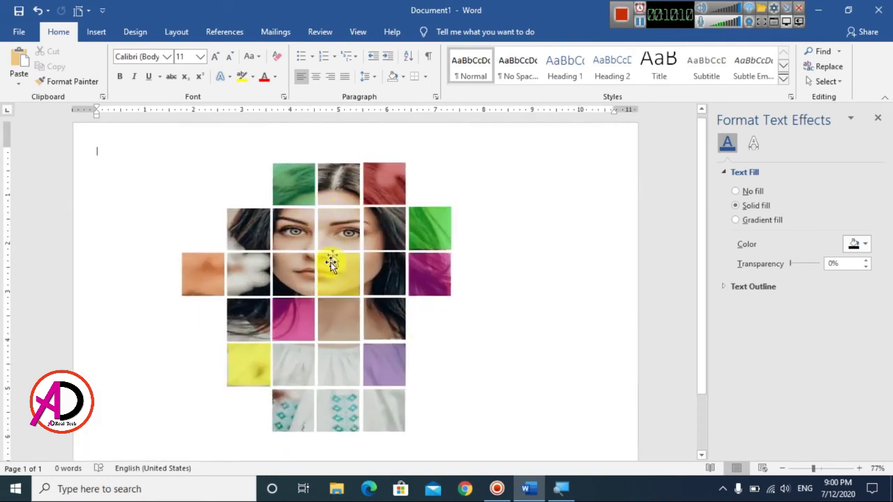
Step: Copy the yellow cheek overlay onto the mosaic's bottom-right tile
{"action": "left_click_drag", "start_coordinate": [331, 268], "coordinate": [337, 275]}
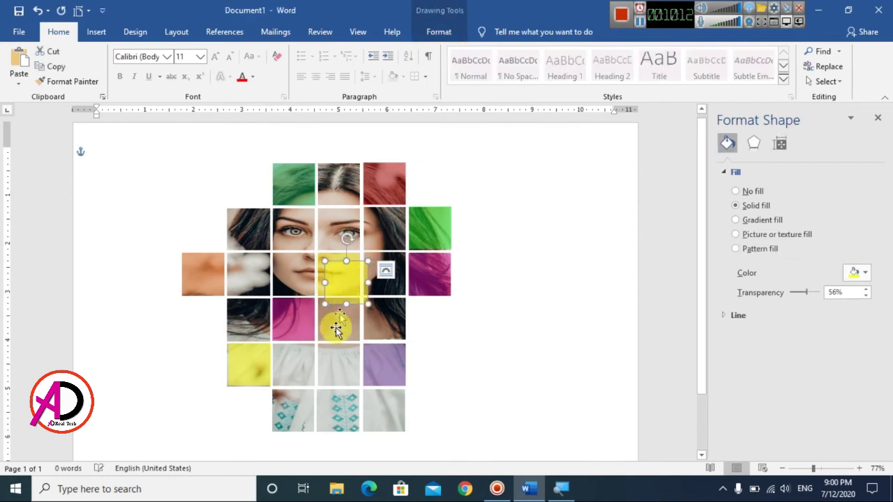
{"action": "left_click_drag", "start_coordinate": [336, 329], "coordinate": [384, 406]}
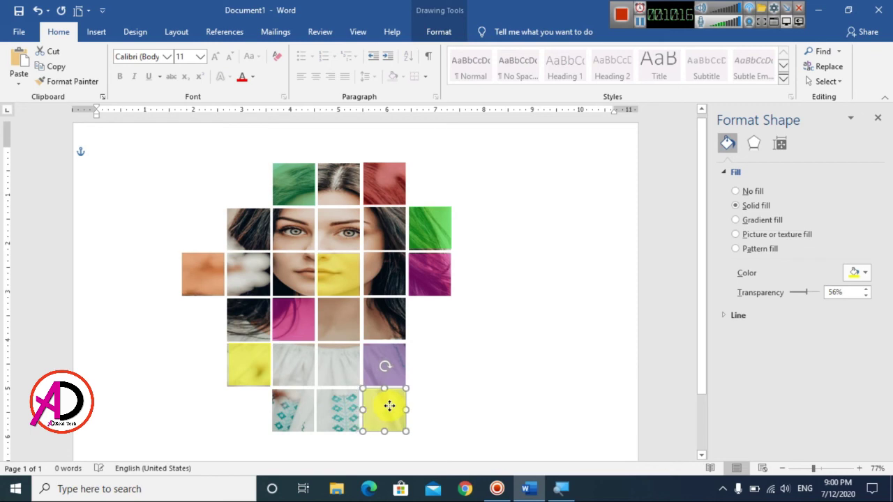
{"action": "left_click", "coordinate": [492, 404]}
{"action": "scroll", "coordinate": [495, 403], "scroll_direction": "up", "scroll_amount": 1}
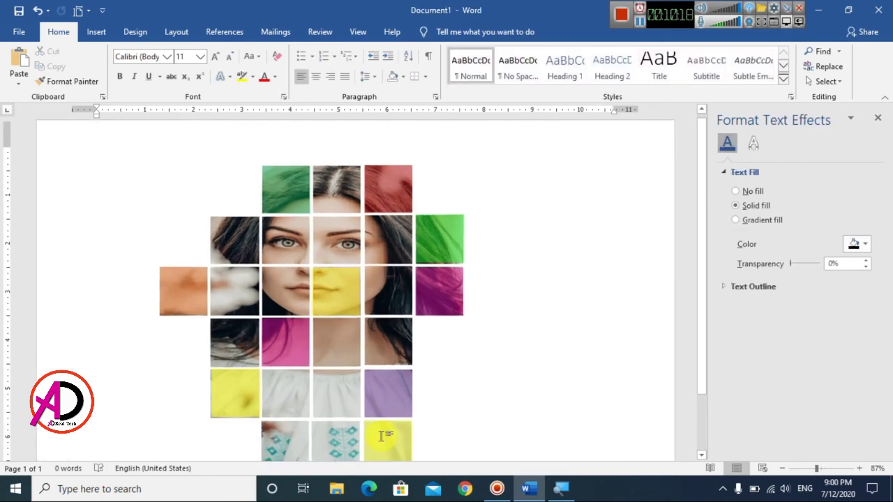
Step: Recolour the bottom-right overlay blue via More Colors
{"action": "left_click", "coordinate": [866, 273]}
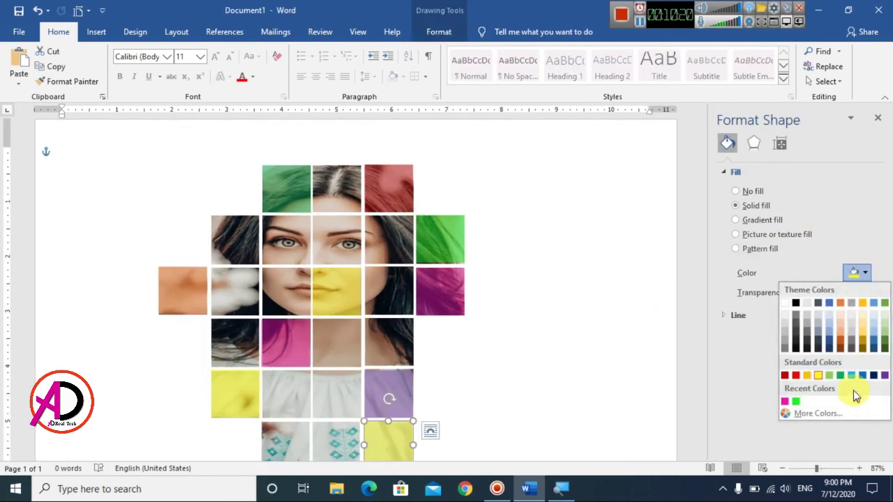
{"action": "left_click", "coordinate": [794, 413]}
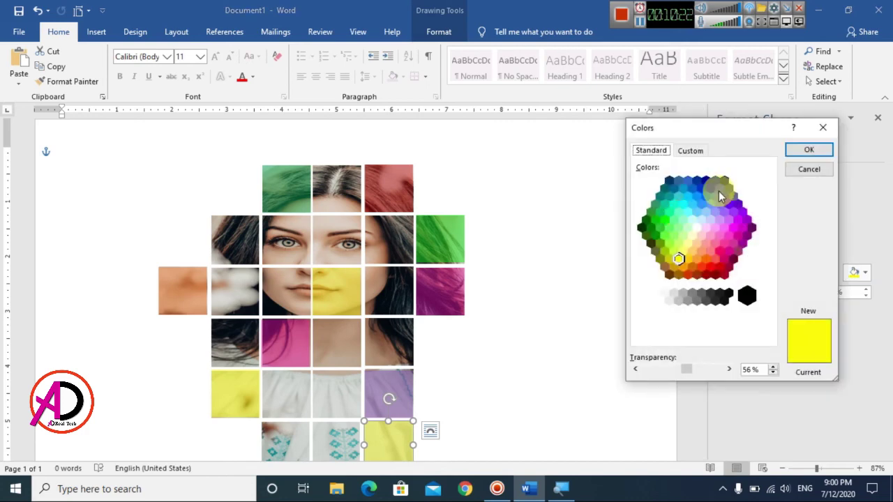
{"action": "left_click", "coordinate": [713, 183]}
{"action": "left_click", "coordinate": [802, 151]}
{"action": "left_click", "coordinate": [590, 295]}
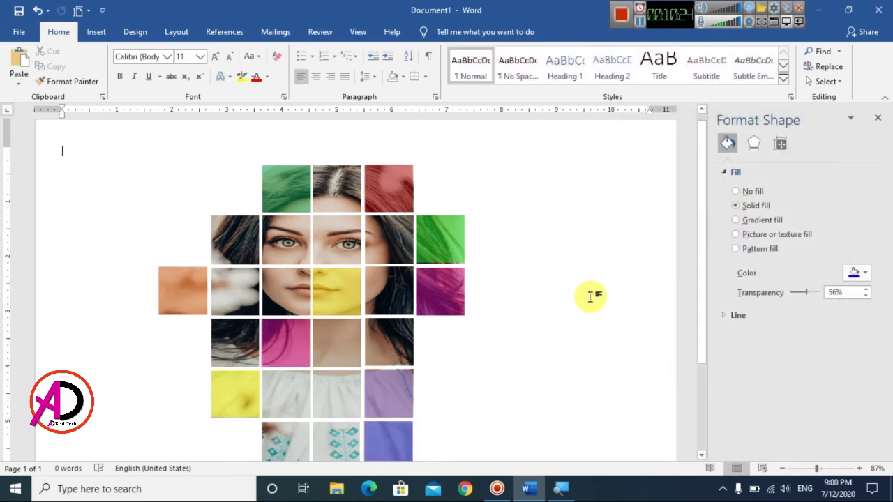
{"action": "scroll", "coordinate": [590, 305], "scroll_direction": "down", "scroll_amount": 5}
{"action": "scroll", "coordinate": [590, 306], "scroll_direction": "down", "scroll_amount": 1}
{"action": "scroll", "coordinate": [590, 306], "scroll_direction": "up", "scroll_amount": 7}
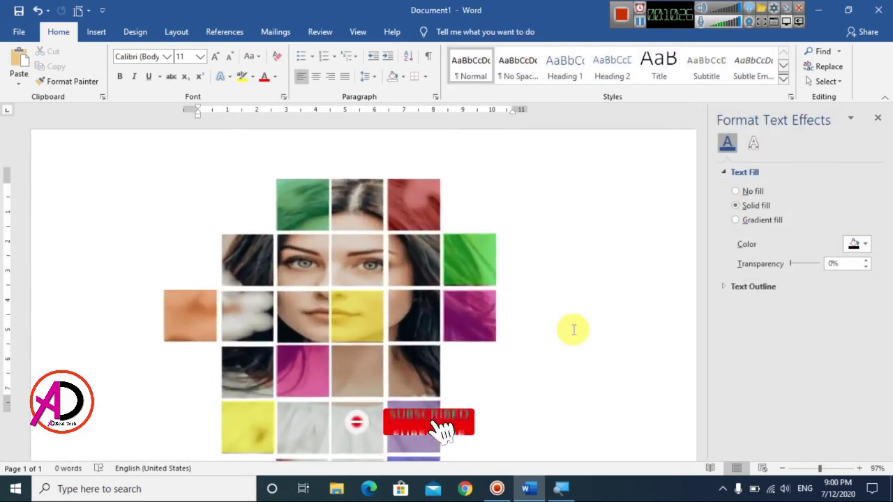
{"action": "scroll", "coordinate": [586, 324], "scroll_direction": "down", "scroll_amount": 2}
{"action": "scroll", "coordinate": [587, 324], "scroll_direction": "down", "scroll_amount": 3}
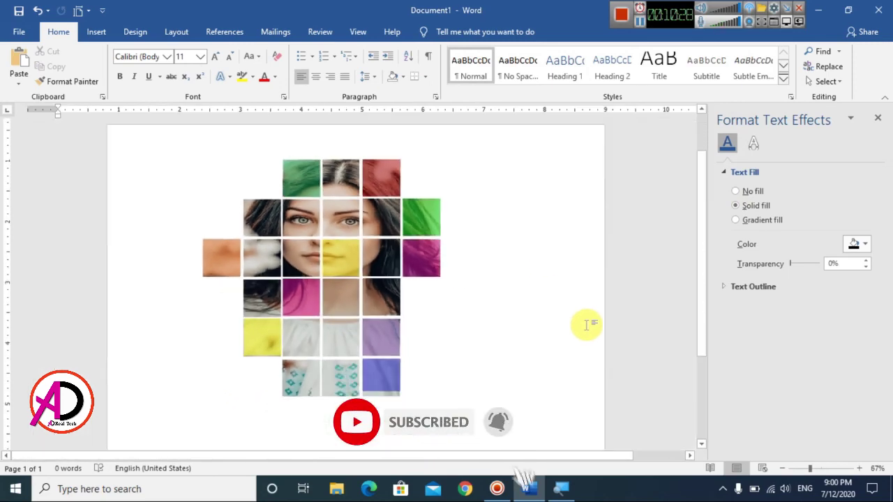
Step: Apply the first Perspective shadow from Shape Effects > Shadow to the whole mosaic
{"action": "left_click", "coordinate": [309, 225]}
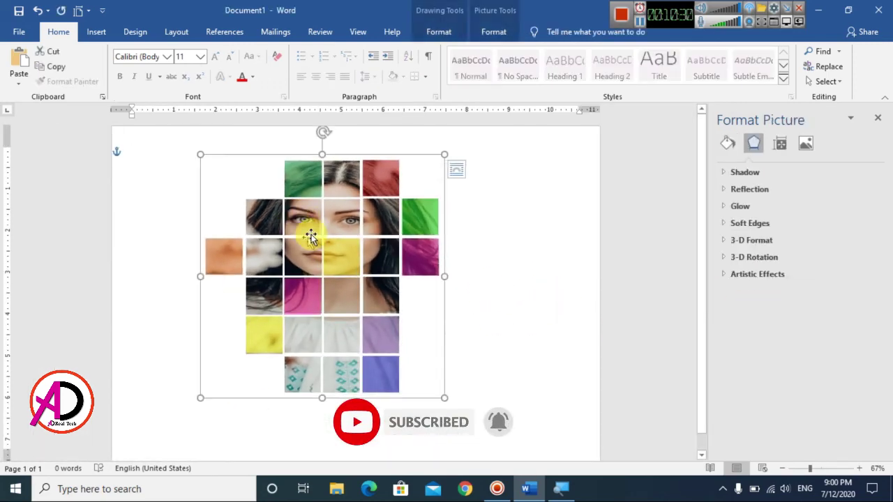
{"action": "left_click", "coordinate": [441, 33]}
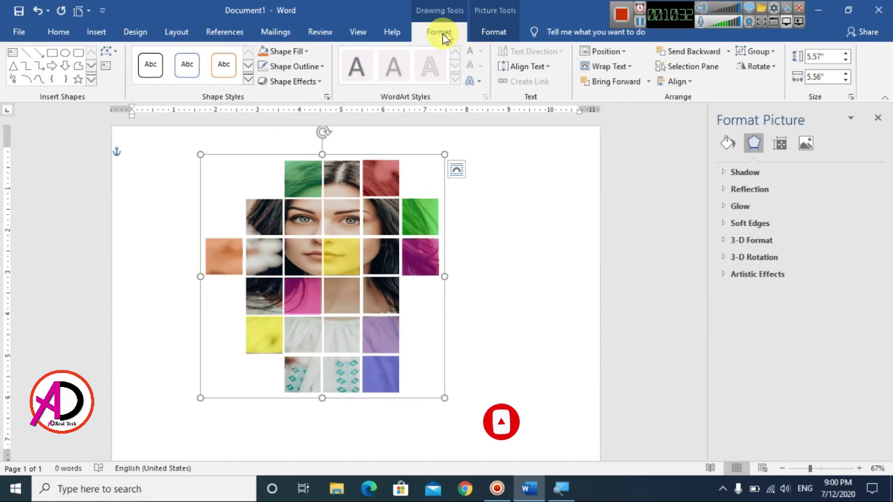
{"action": "left_click", "coordinate": [288, 82]}
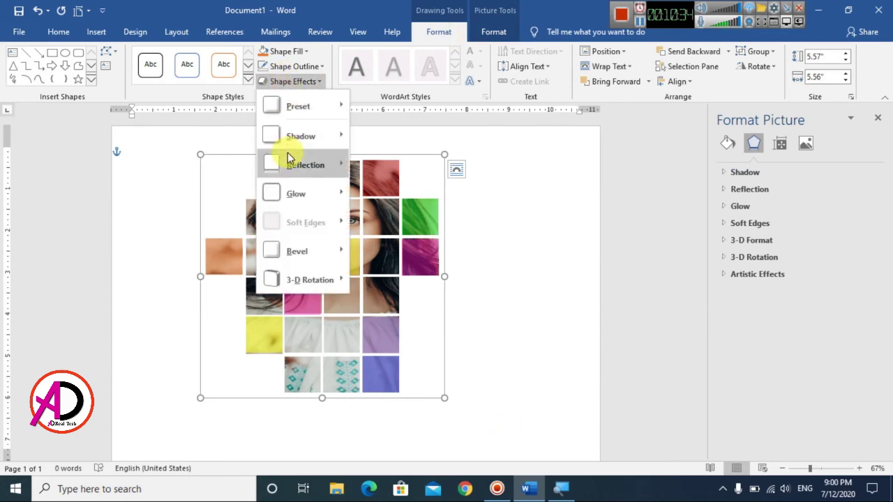
{"action": "mouse_move", "coordinate": [291, 139]}
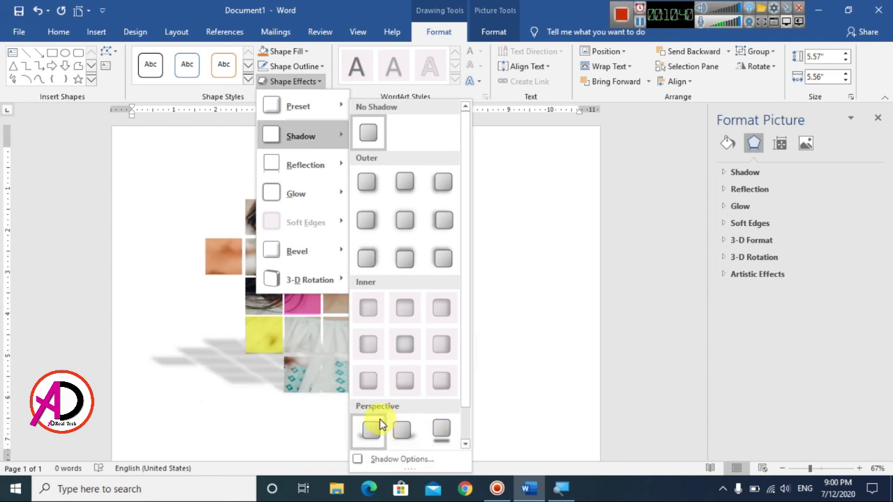
{"action": "left_click", "coordinate": [380, 425]}
{"action": "left_click", "coordinate": [509, 364]}
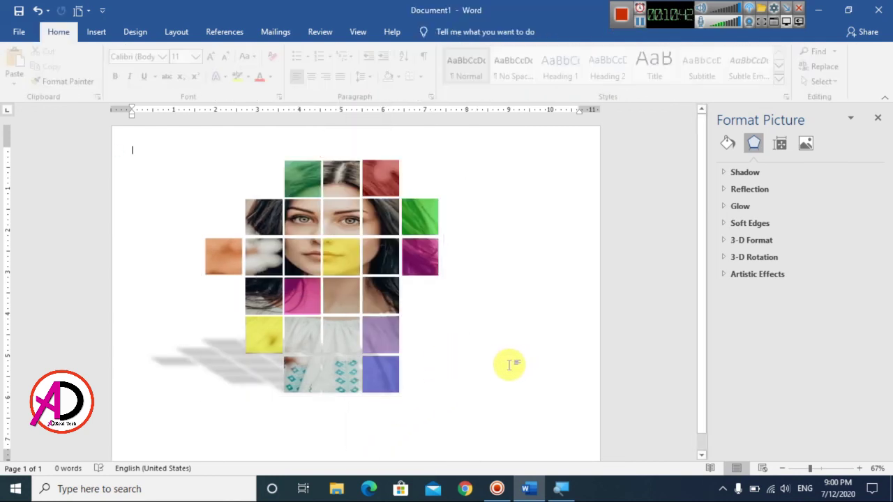
{"action": "scroll", "coordinate": [509, 364], "scroll_direction": "up", "scroll_amount": 1}
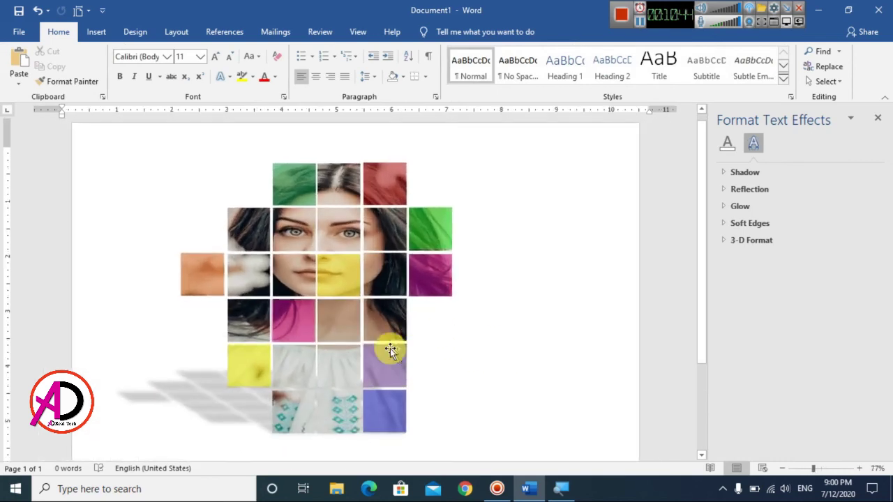
Step: Duplicate the pink overlay from below the left cheek onto the bottom-row left-end tile
{"action": "left_click", "coordinate": [295, 319]}
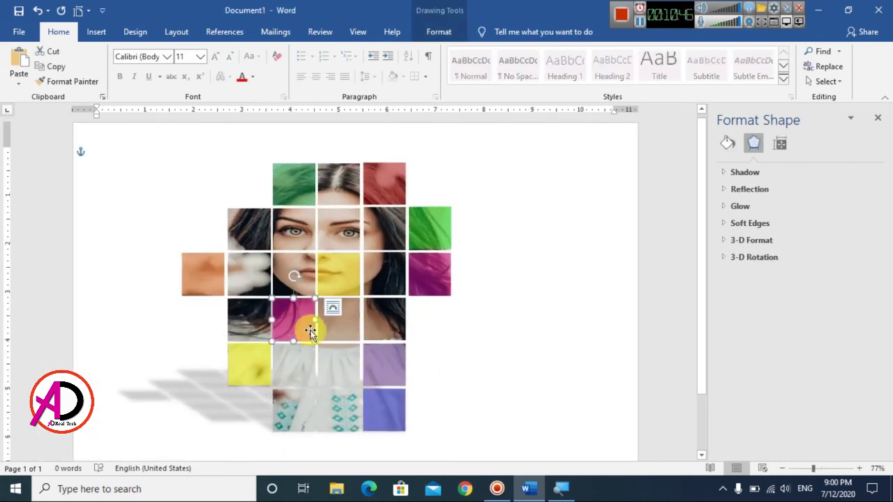
{"action": "left_click_drag", "start_coordinate": [305, 334], "coordinate": [298, 416]}
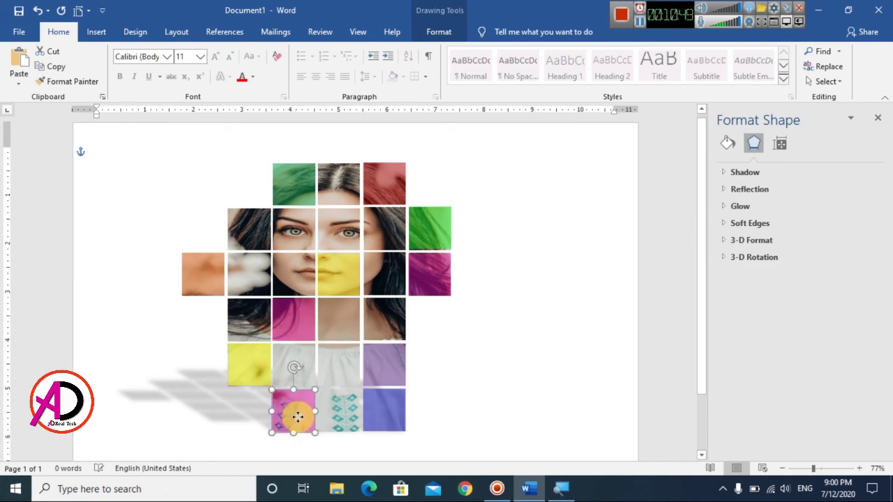
{"action": "left_click", "coordinate": [458, 401]}
{"action": "scroll", "coordinate": [488, 381], "scroll_direction": "up", "scroll_amount": 3}
{"action": "scroll", "coordinate": [491, 381], "scroll_direction": "down", "scroll_amount": 5}
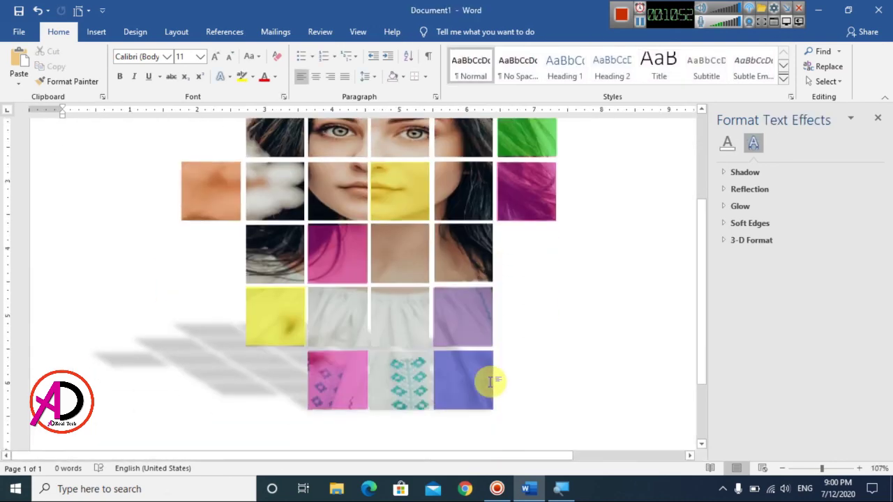
{"action": "left_click", "coordinate": [333, 353]}
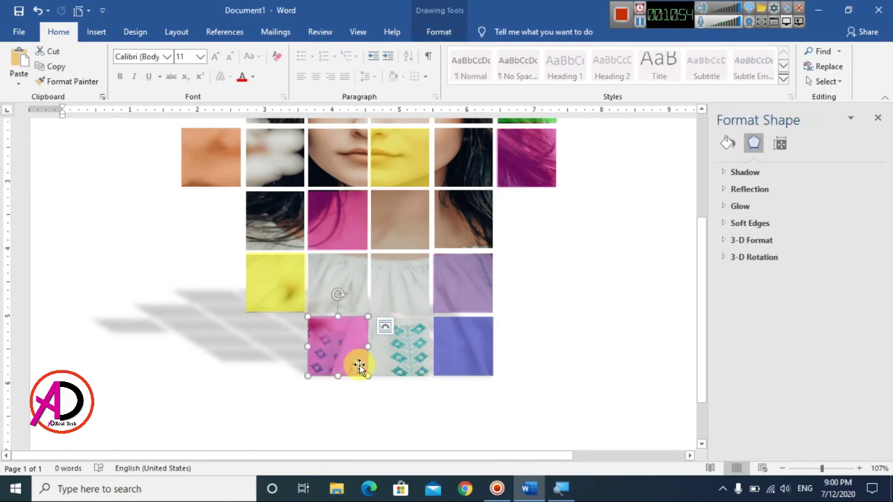
{"action": "left_click", "coordinate": [523, 389]}
{"action": "scroll", "coordinate": [548, 381], "scroll_direction": "up", "scroll_amount": 5}
{"action": "scroll", "coordinate": [548, 382], "scroll_direction": "down", "scroll_amount": 3}
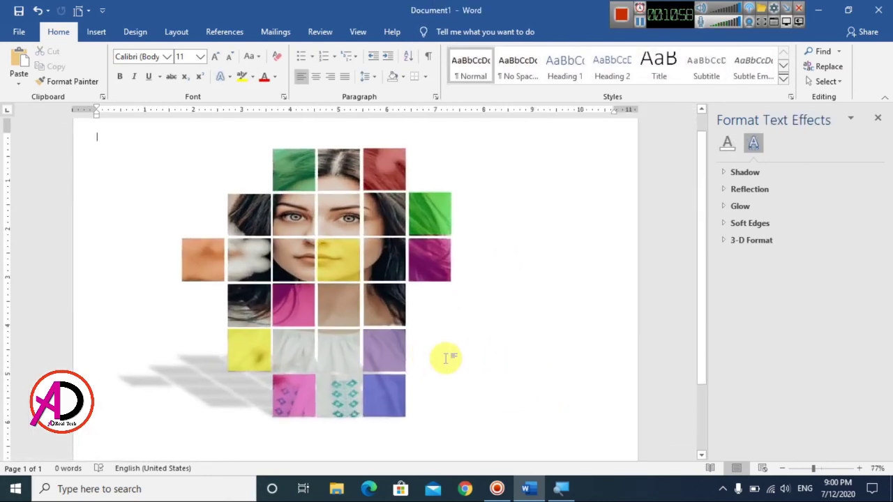